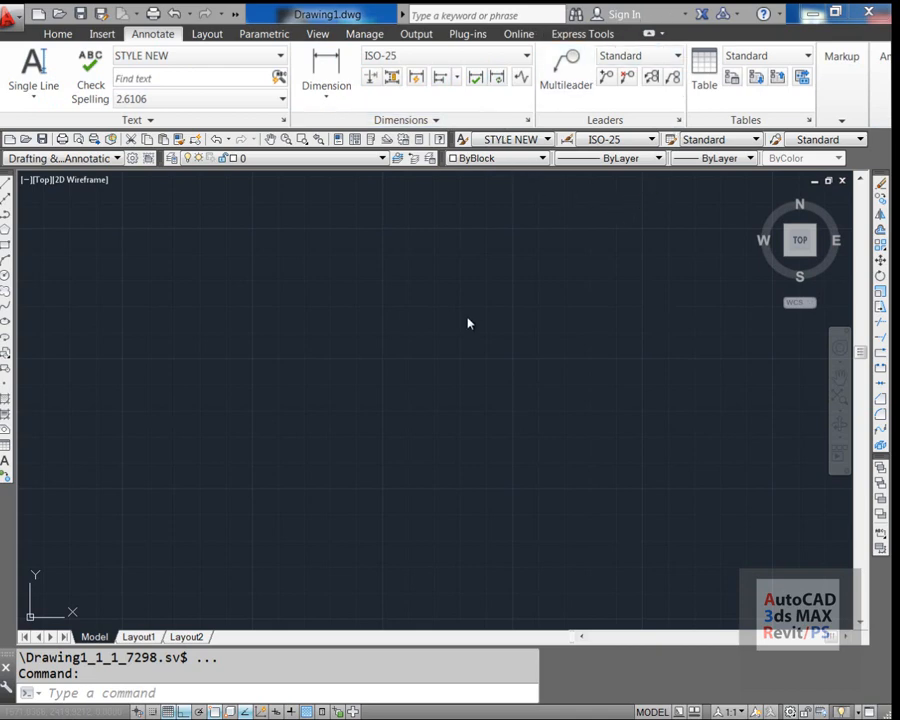
# Draw a horizontal line across the drawing area and a vertical line crossing it.
pyautogui.press('Escape')
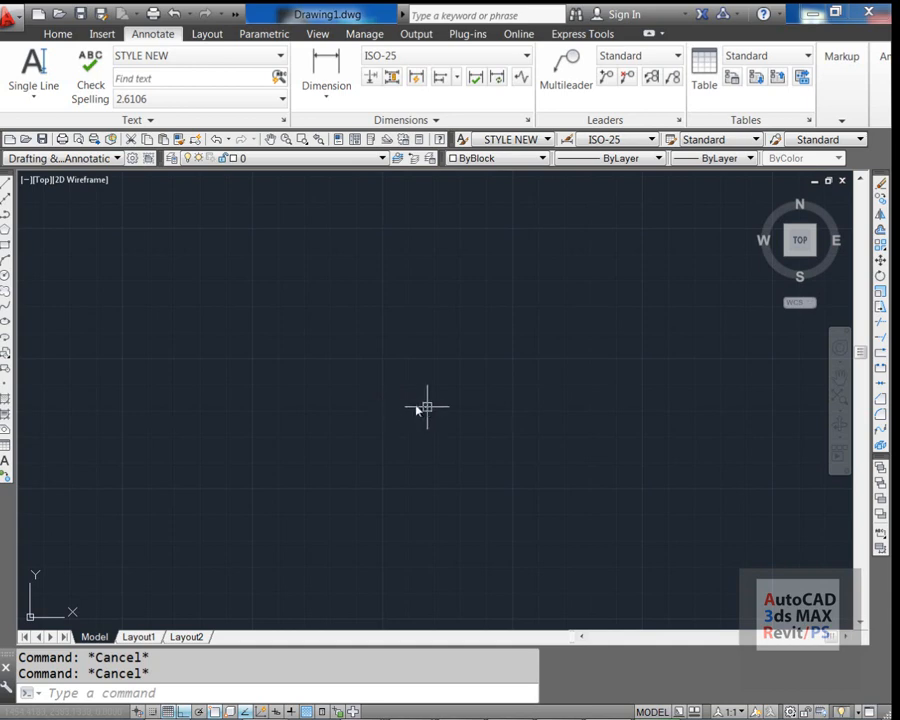
pyautogui.write('l')
pyautogui.press('Return')
pyautogui.click(267, 387)
pyautogui.click(612, 452)
pyautogui.press('Return')
pyautogui.press('Return')
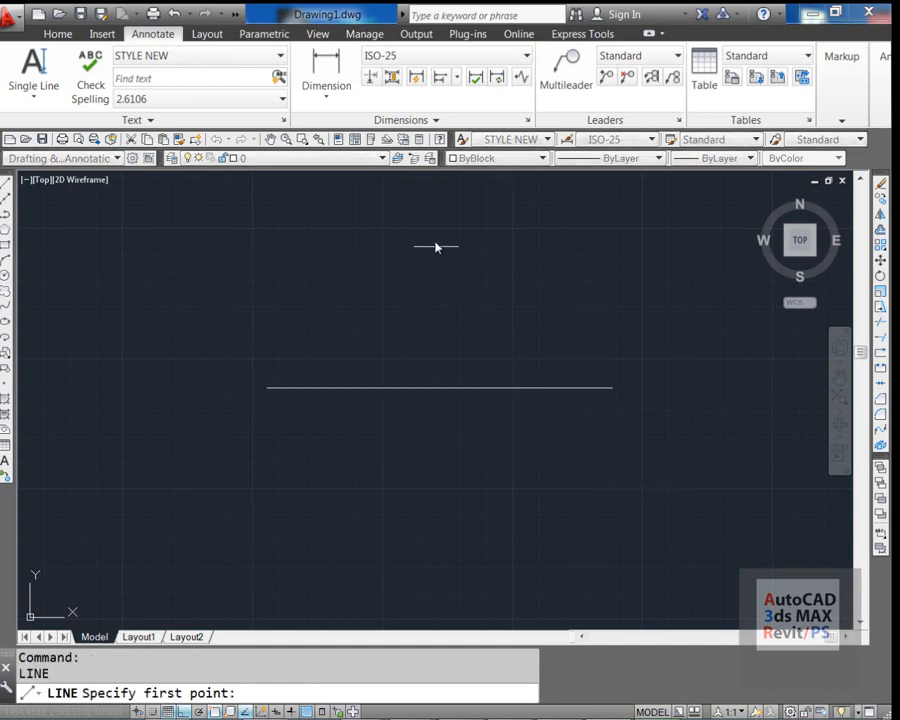
pyautogui.click(428, 223)
pyautogui.click(440, 572)
pyautogui.press('Escape')
# Draw a circle with a radius of about 52.36 centred on the intersection of the two lines.
pyautogui.write('c')
pyautogui.press('Return')
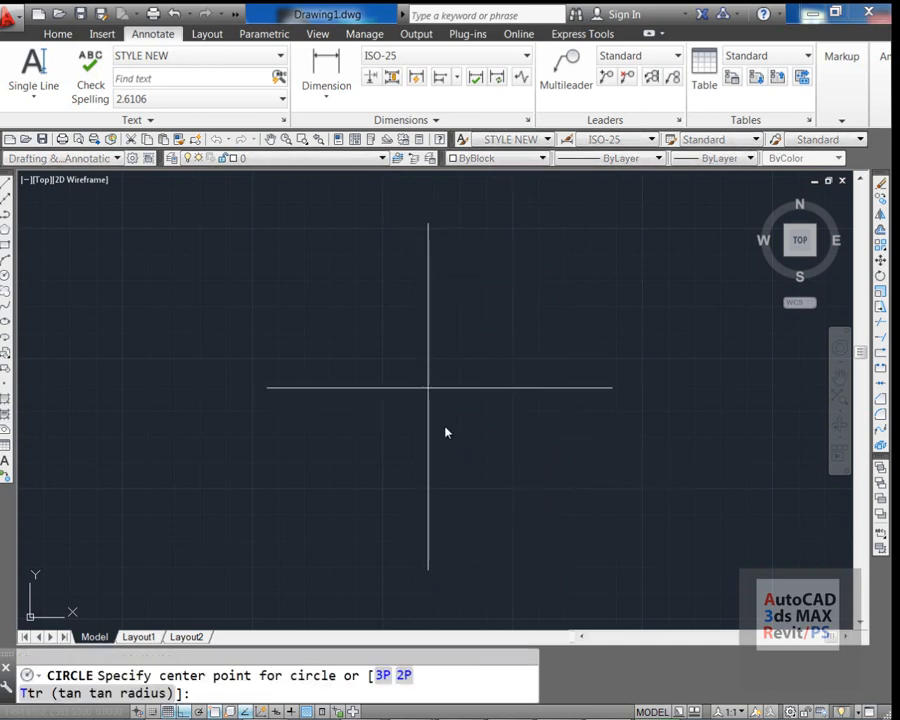
pyautogui.click(428, 387)
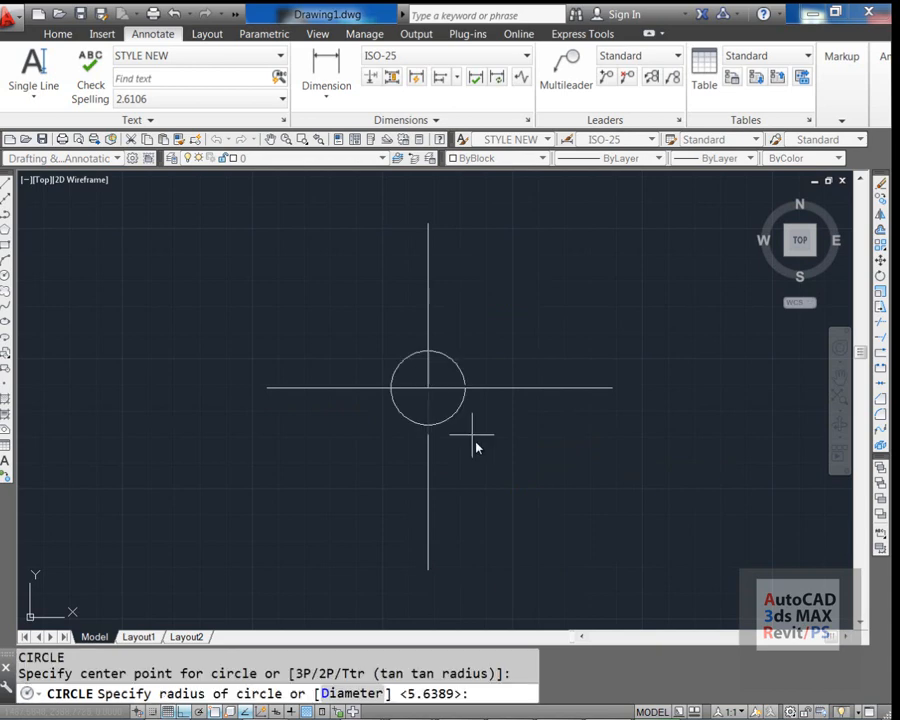
pyautogui.click(552, 523)
pyautogui.press('Return')
pyautogui.scroll(4, 440, 284)
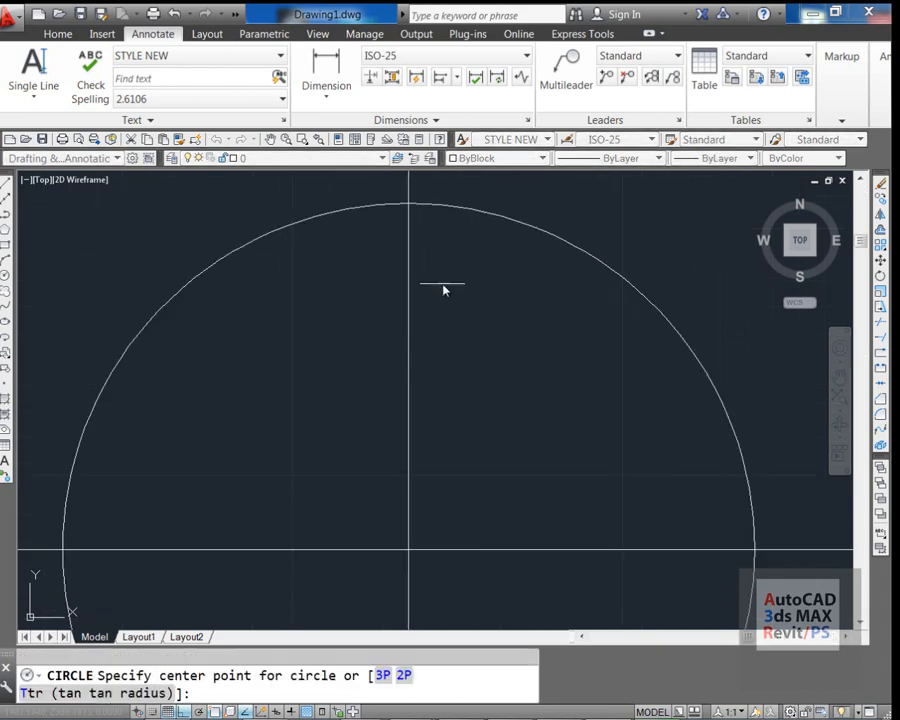
pyautogui.press('Escape')
pyautogui.press('Return')
pyautogui.click(410, 276)
pyautogui.press('Escape')
# With object snap off, draw a small circle centred on the vertical line inside the upper part of the large circle.
pyautogui.press('Return')
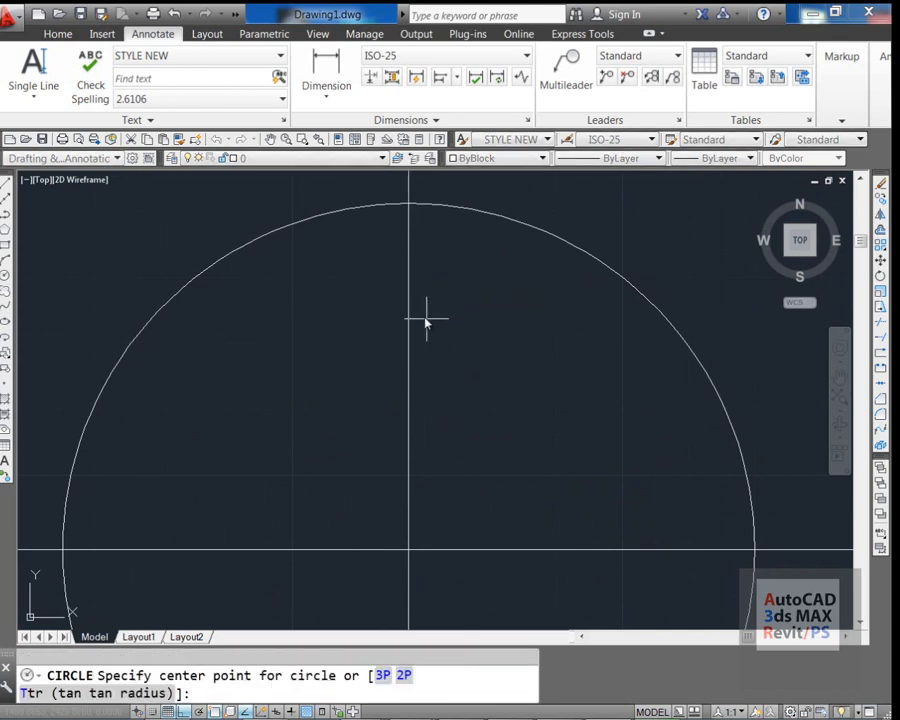
pyautogui.press('F3')
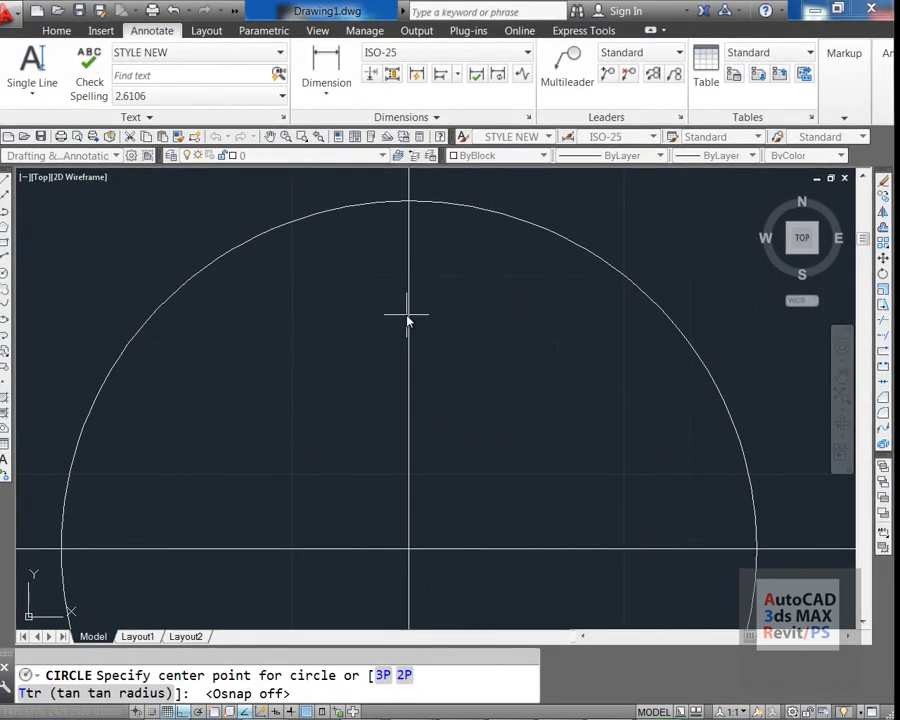
pyautogui.click(408, 308)
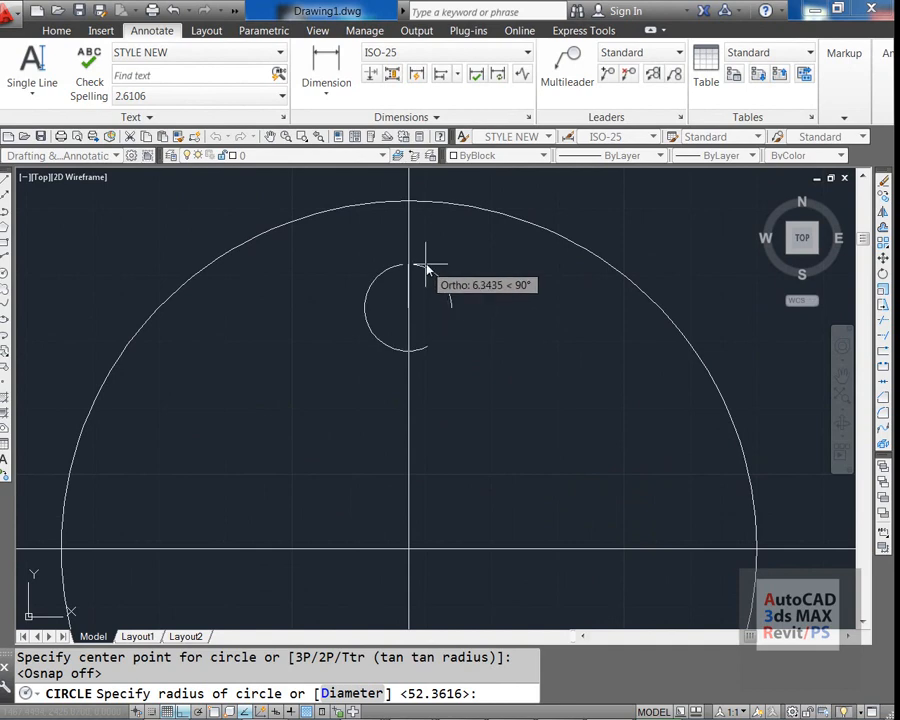
pyautogui.click(428, 262)
pyautogui.press('Escape')
pyautogui.press('Escape')
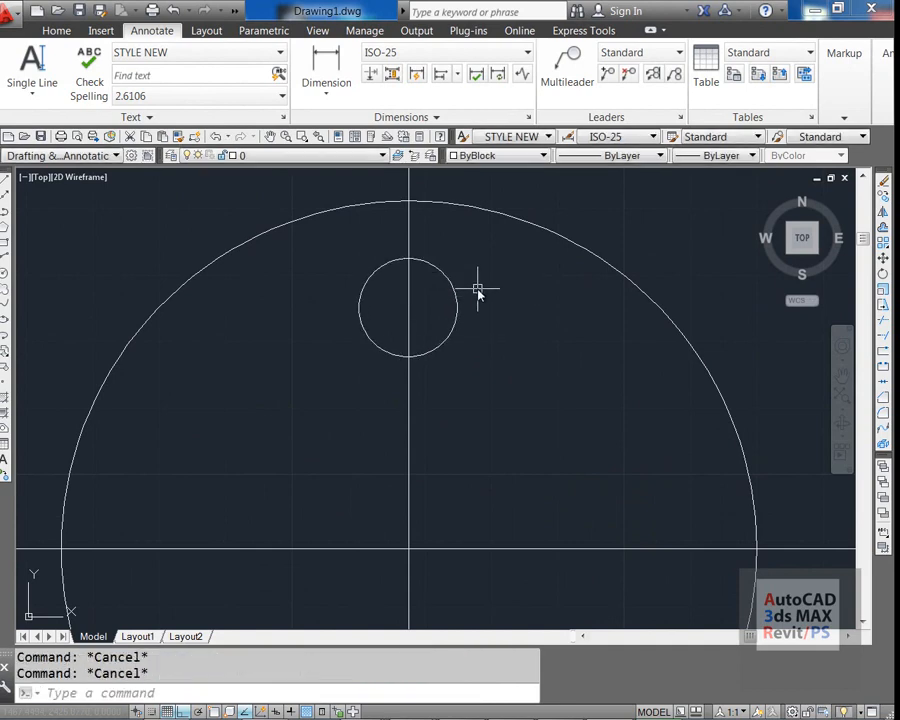
pyautogui.write('e')
pyautogui.press('Return')
pyautogui.press('Escape')
# Erase the vertical line through the circles.
pyautogui.write('e')
pyautogui.press('Return')
pyautogui.click(470, 409)
pyautogui.click(444, 372)
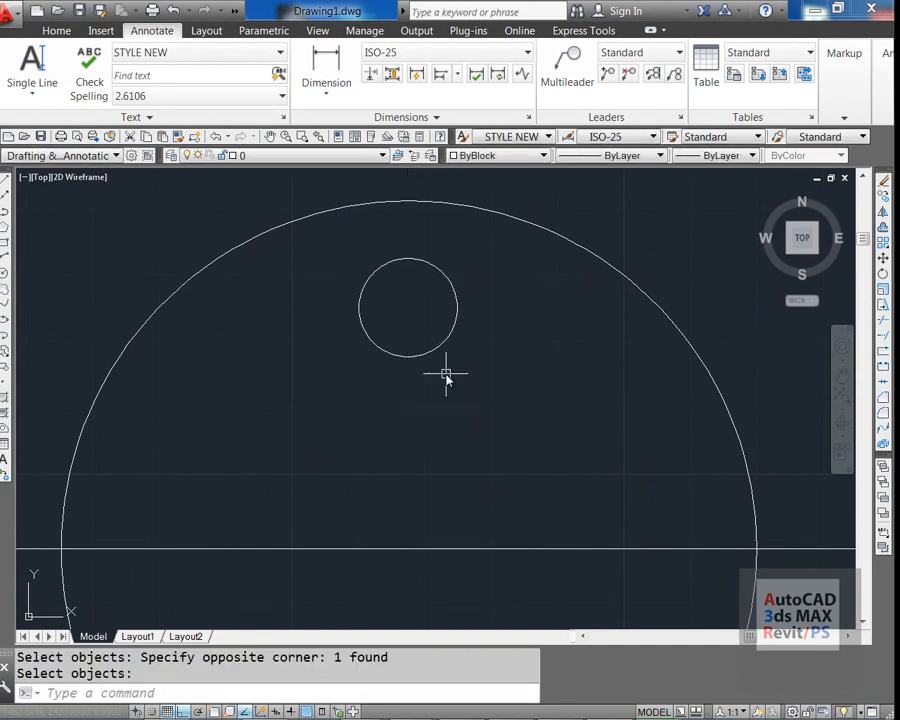
pyautogui.scroll(-4, 458, 398)
pyautogui.press('Escape')
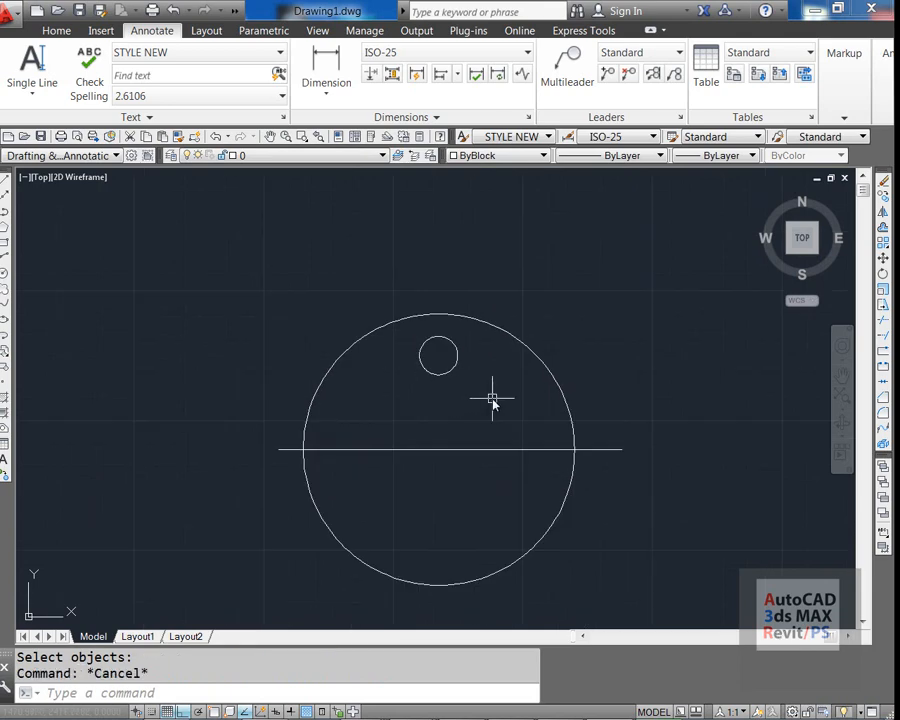
pyautogui.write('Ar')
pyautogui.press('Return')
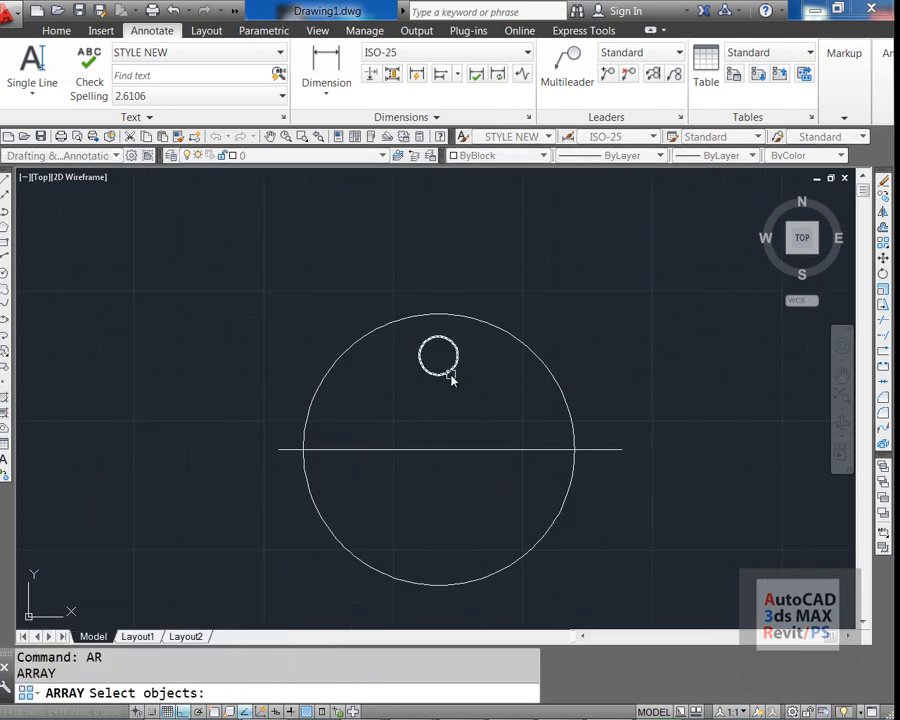
pyautogui.press('Escape')
# Create a polar array of the small circle around the large circle's centre with 6 items filling 360 degrees.
pyautogui.write('ar')
pyautogui.press('Return')
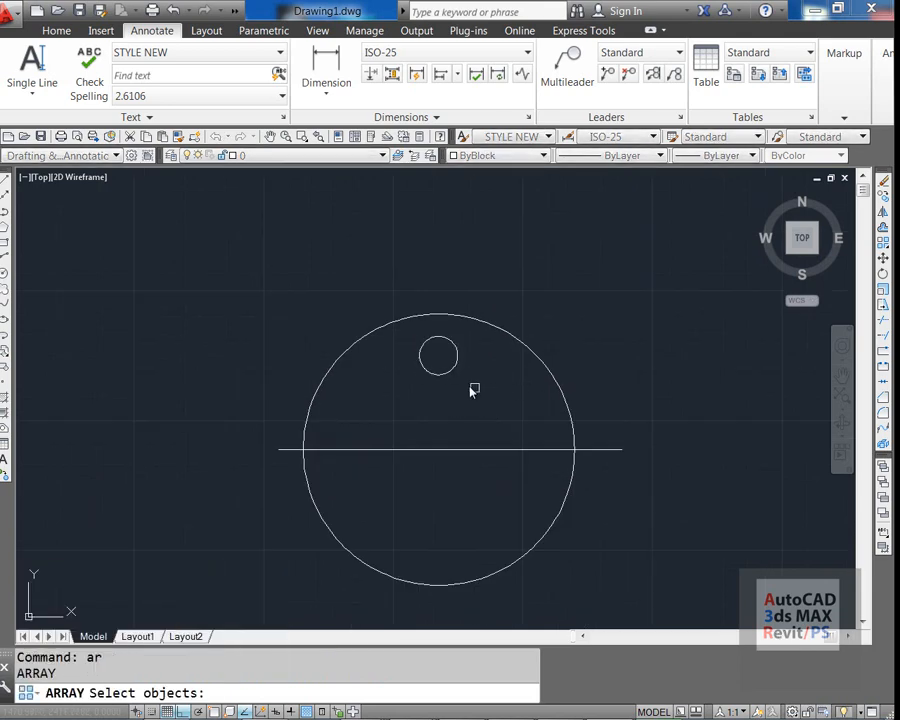
pyautogui.click(446, 374)
pyautogui.press('Return')
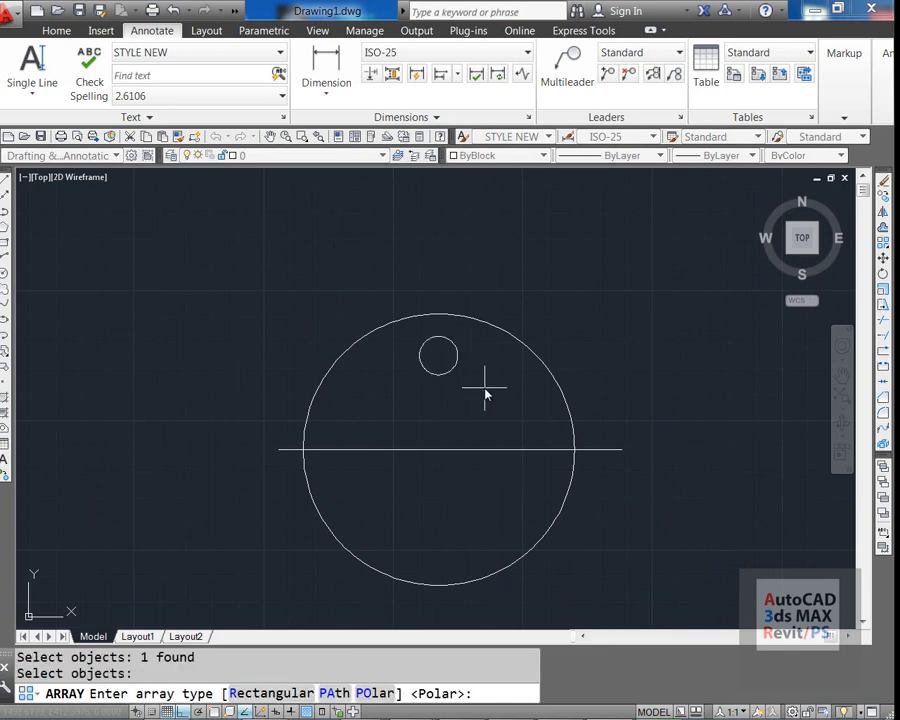
pyautogui.press('Return')
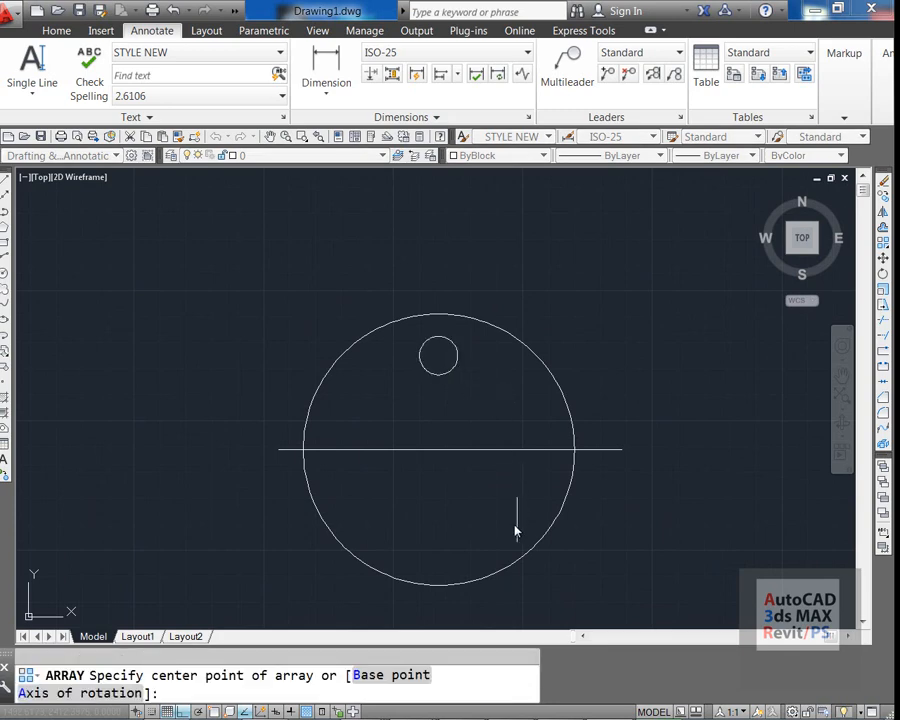
pyautogui.keyDown('shift'); pyautogui.rightClick(448, 463); pyautogui.keyUp('shift')
pyautogui.click(460, 296)
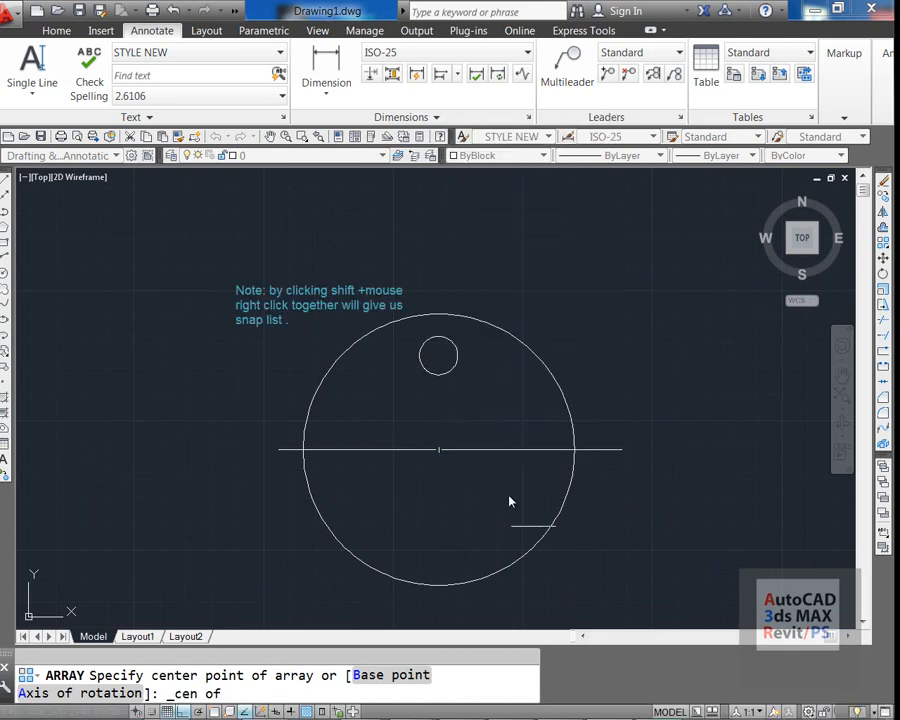
pyautogui.click(440, 451)
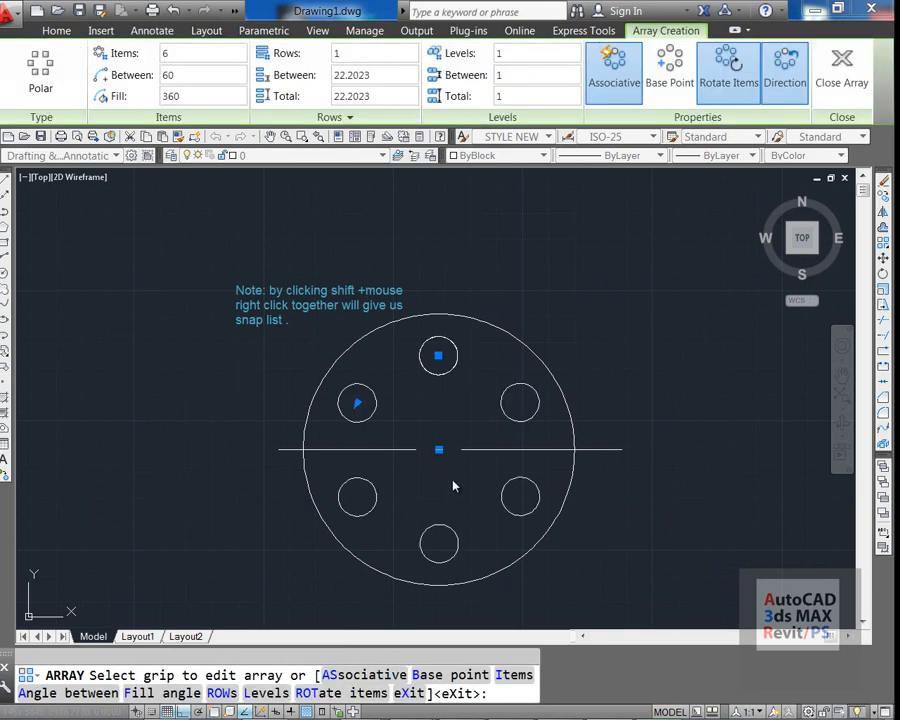
pyautogui.press('Return')
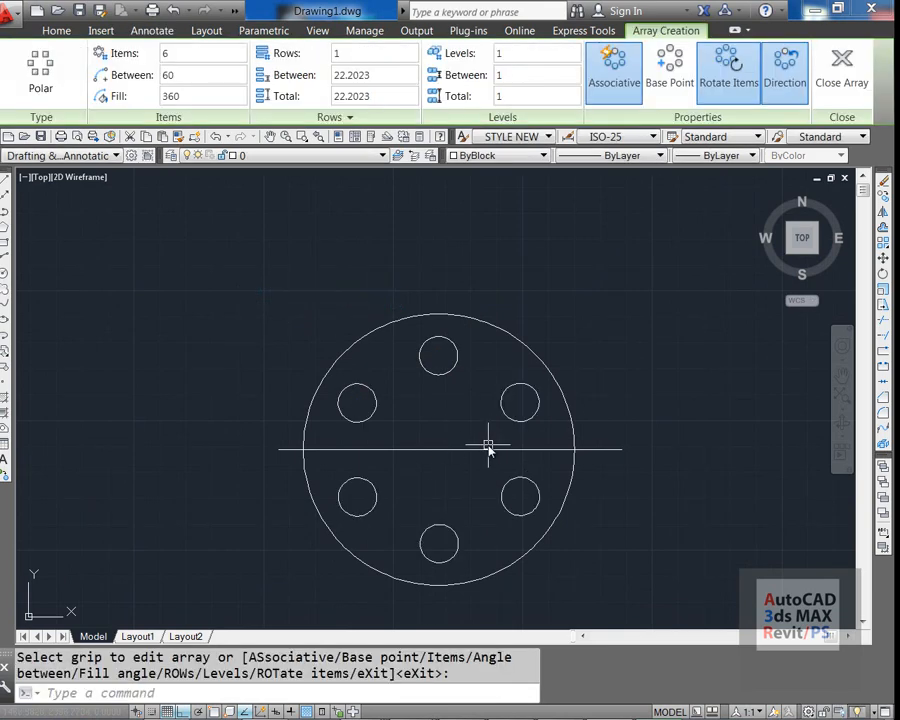
# Erase the horizontal line through the large circle.
pyautogui.write('e')
pyautogui.press('Return')
pyautogui.click(616, 452)
pyautogui.click(590, 447)
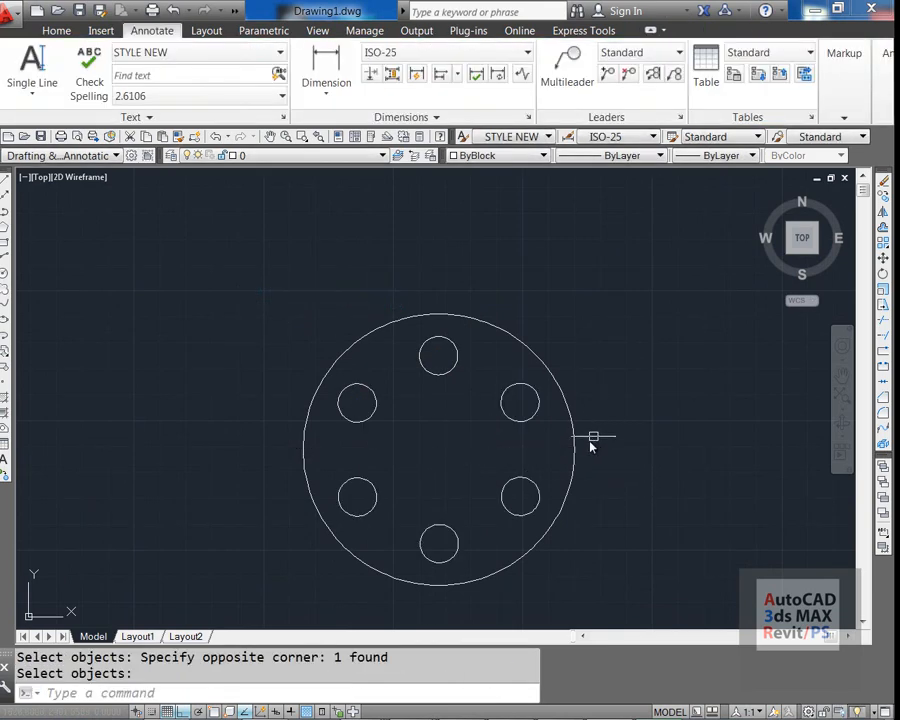
pyautogui.scroll(-2, 395, 330)
pyautogui.scroll(2, 420, 390)
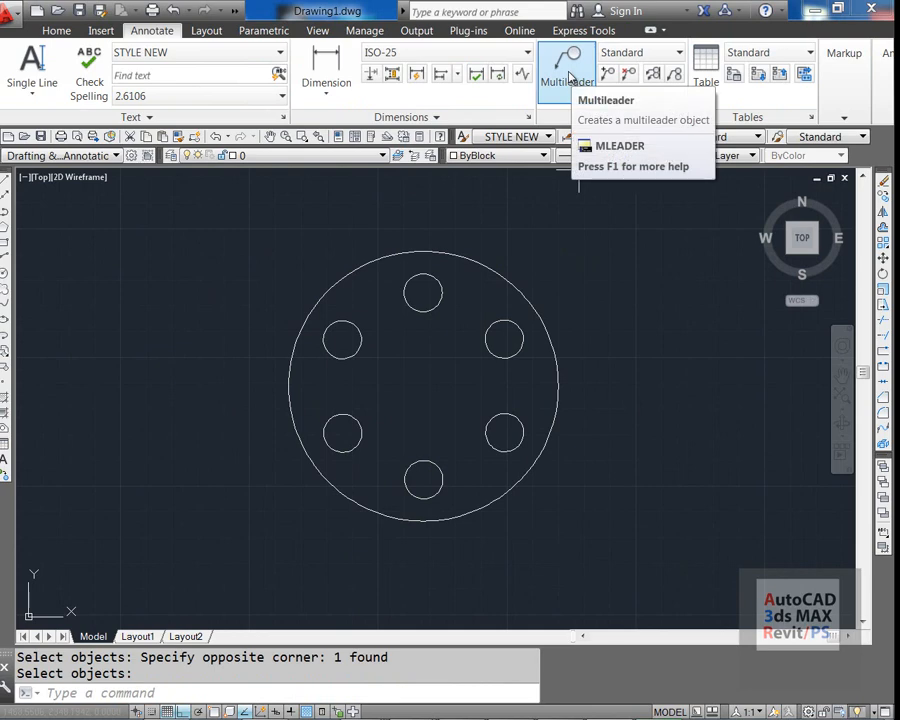
# Start a multileader, turn object snap on and add Nearest to the active object snap modes.
pyautogui.click(567, 76)
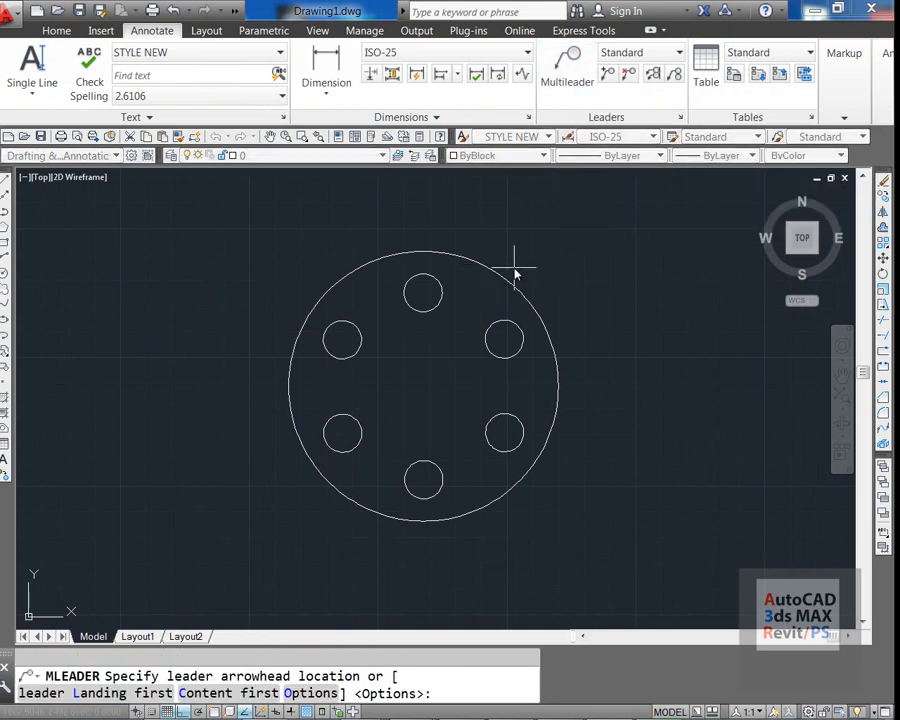
pyautogui.press('F3')
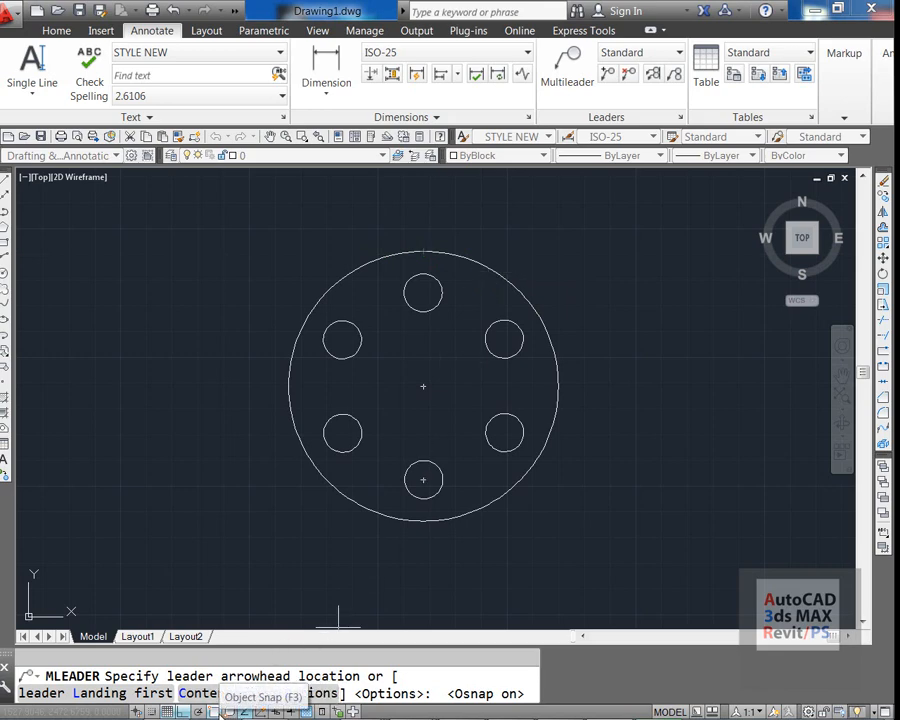
pyautogui.rightClick(213, 711)
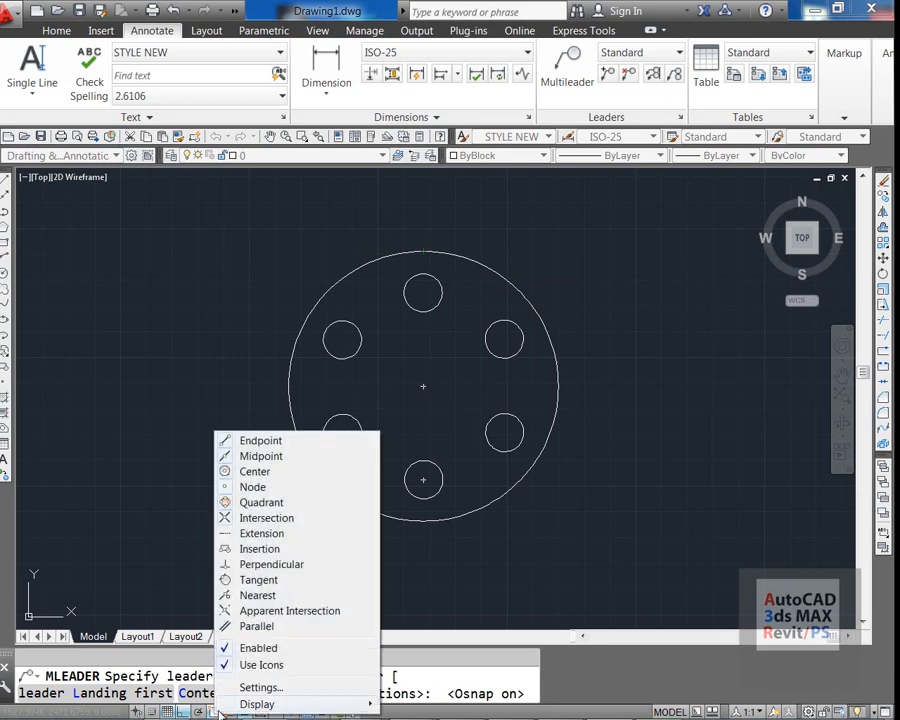
pyautogui.click(235, 687)
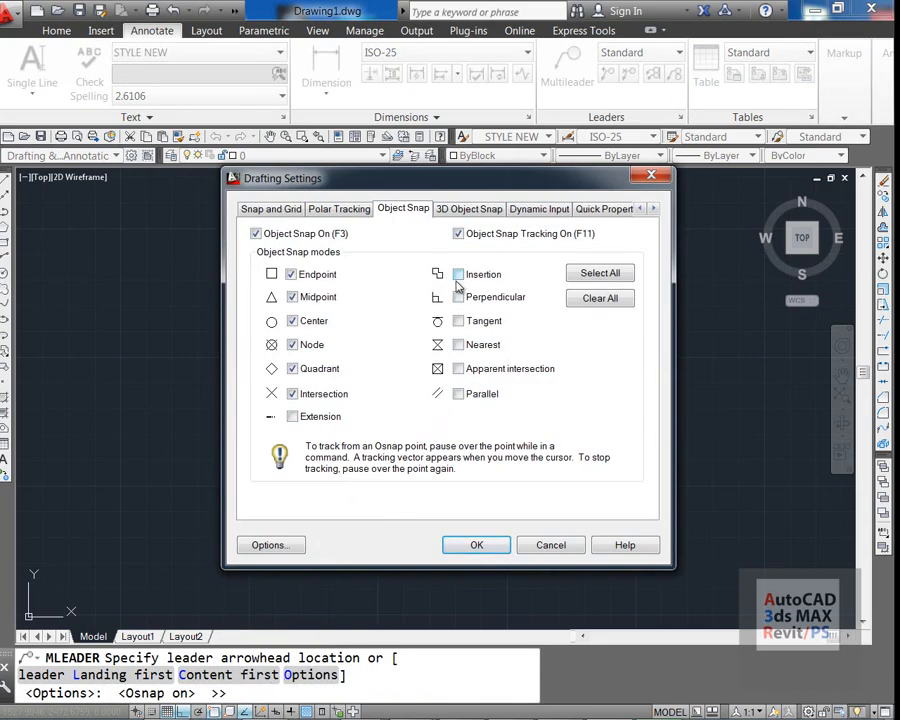
pyautogui.click(458, 345)
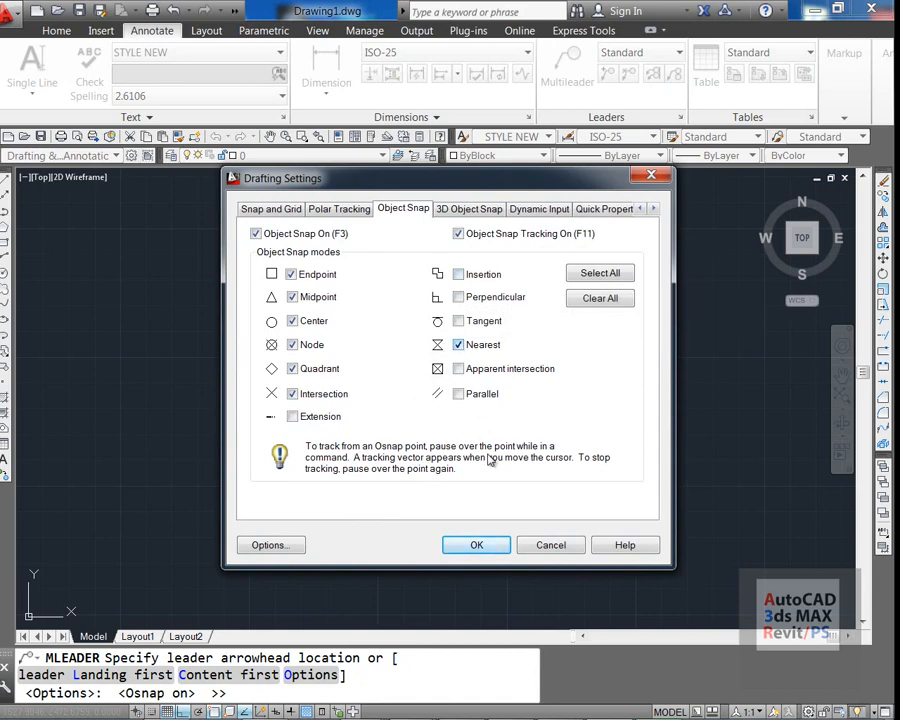
pyautogui.click(474, 546)
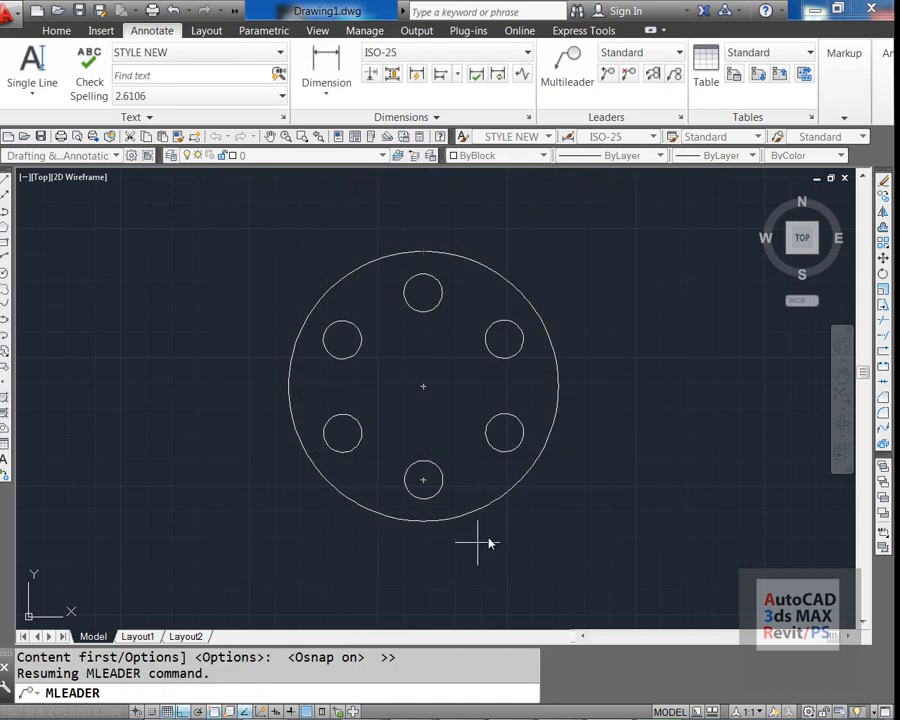
# With ortho off, place the leader from the large circle's upper-right edge diagonally outward and label it "Detail -A".
pyautogui.click(494, 268)
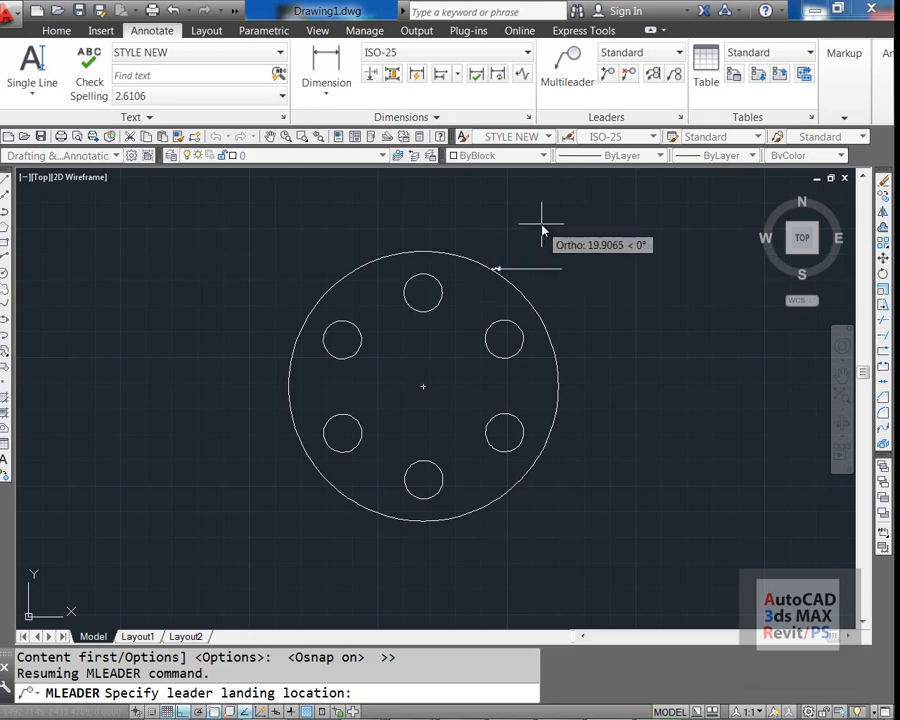
pyautogui.press('F8')
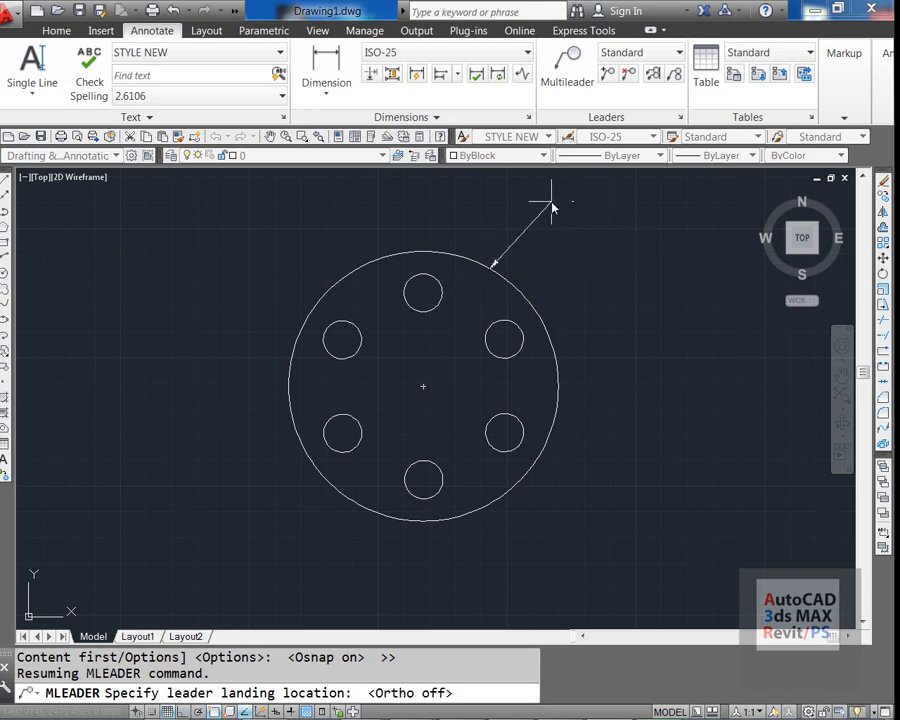
pyautogui.click(550, 202)
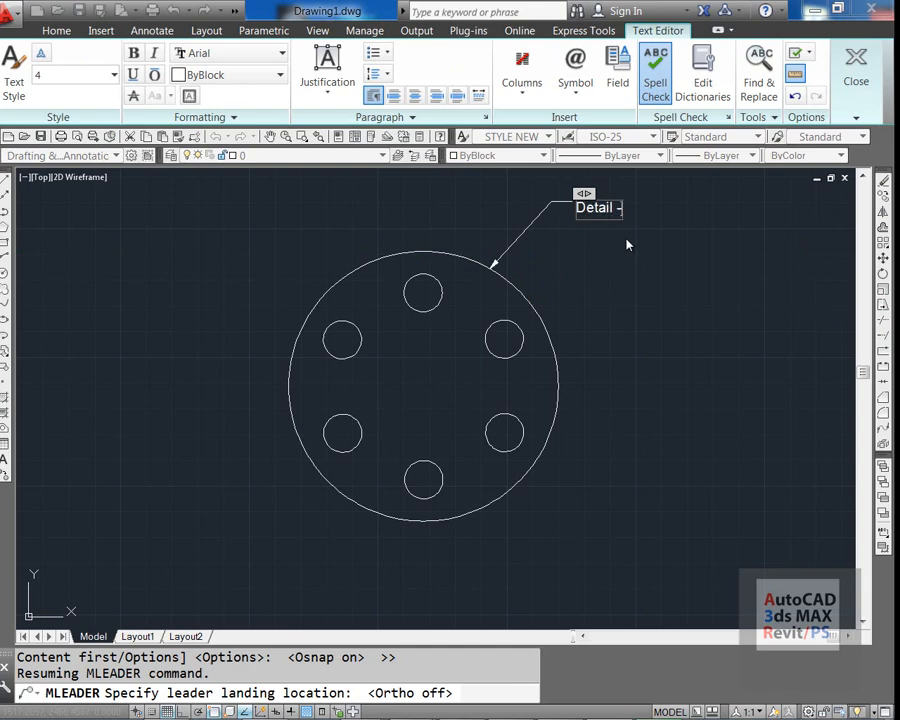
pyautogui.click(645, 322)
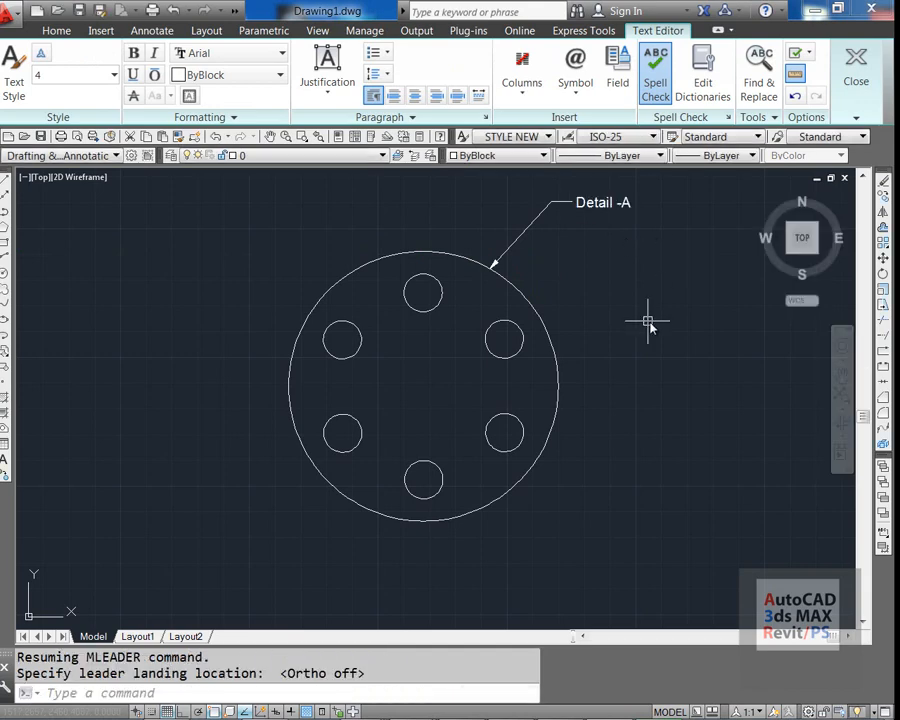
# Add a multileader pointing to the lower-right small circle, with its landing outside the large circle and the text "Detail-B".
pyautogui.click(567, 78)
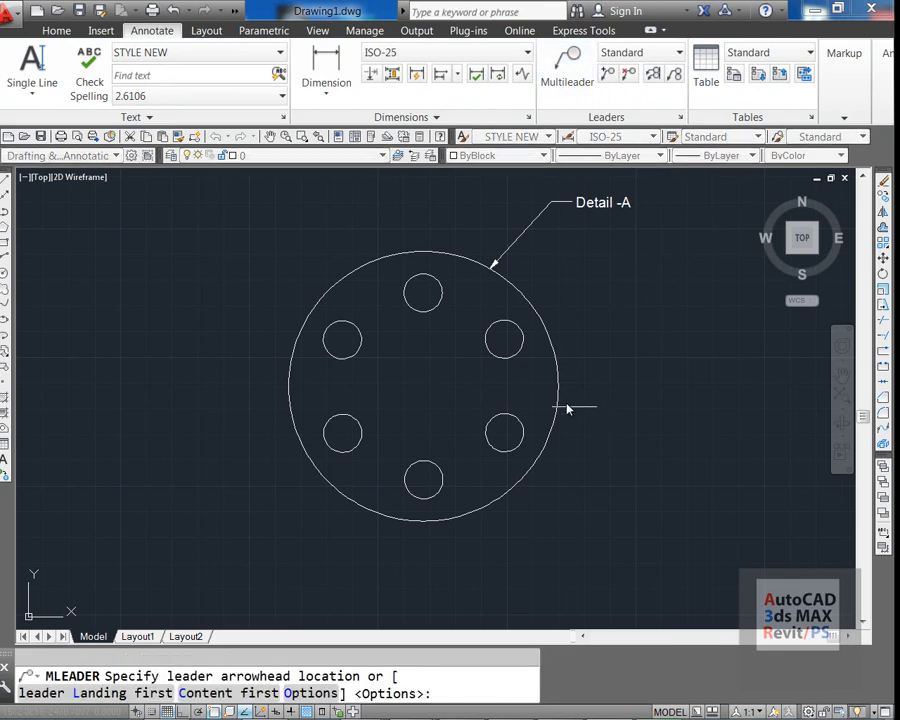
pyautogui.click(514, 428)
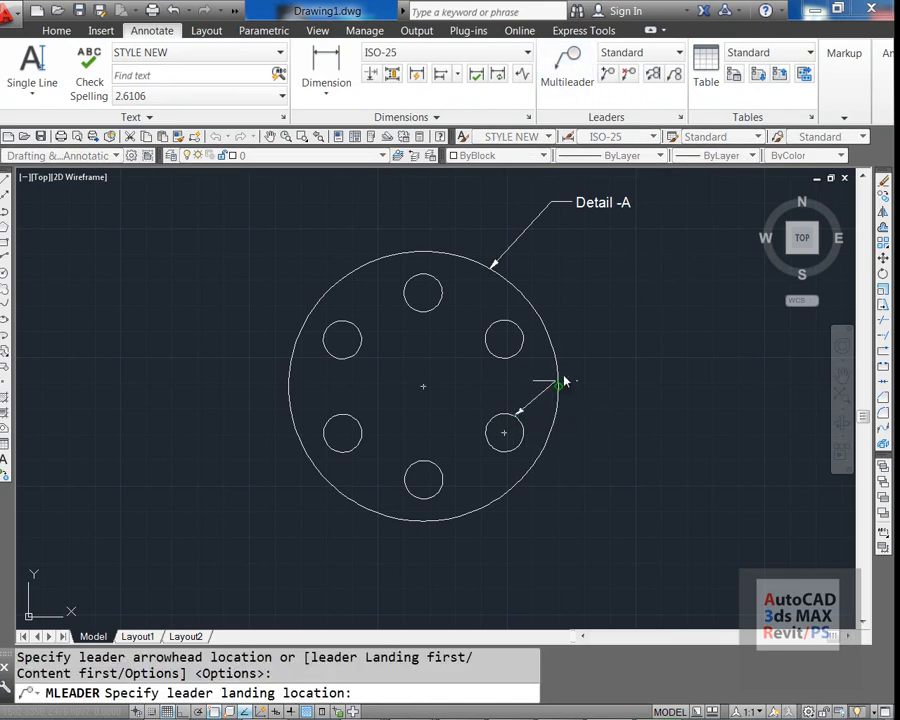
pyautogui.click(645, 332)
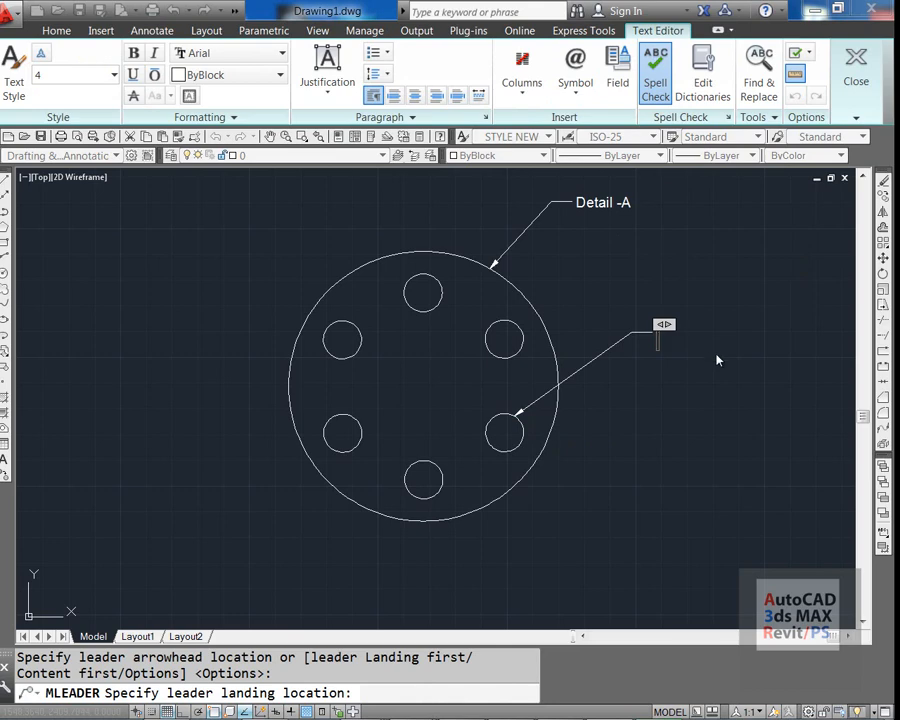
pyautogui.write('Detail-B')
pyautogui.click(596, 520)
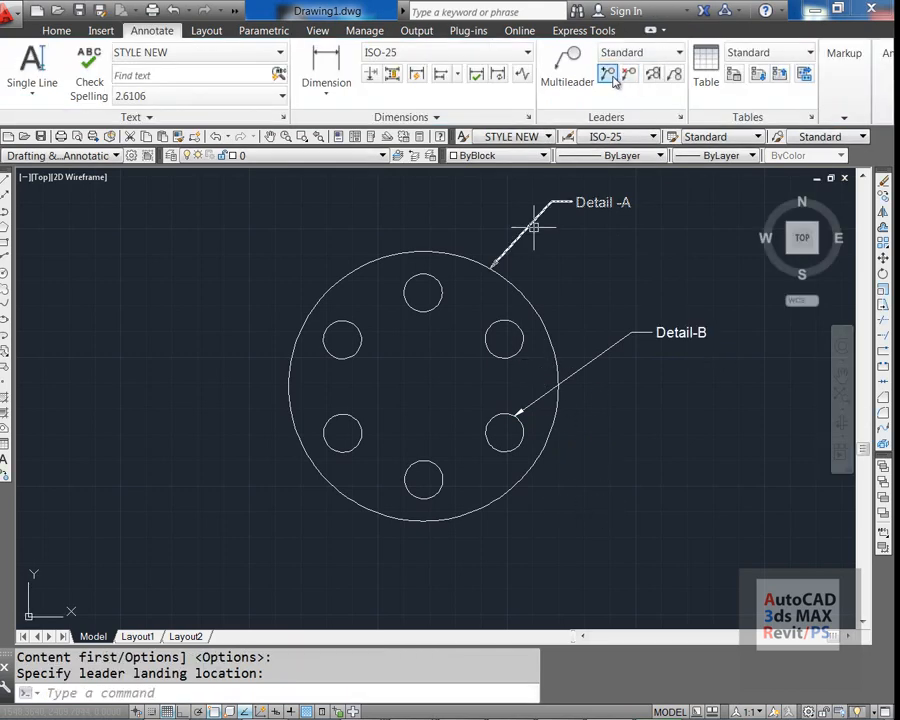
pyautogui.click(567, 65)
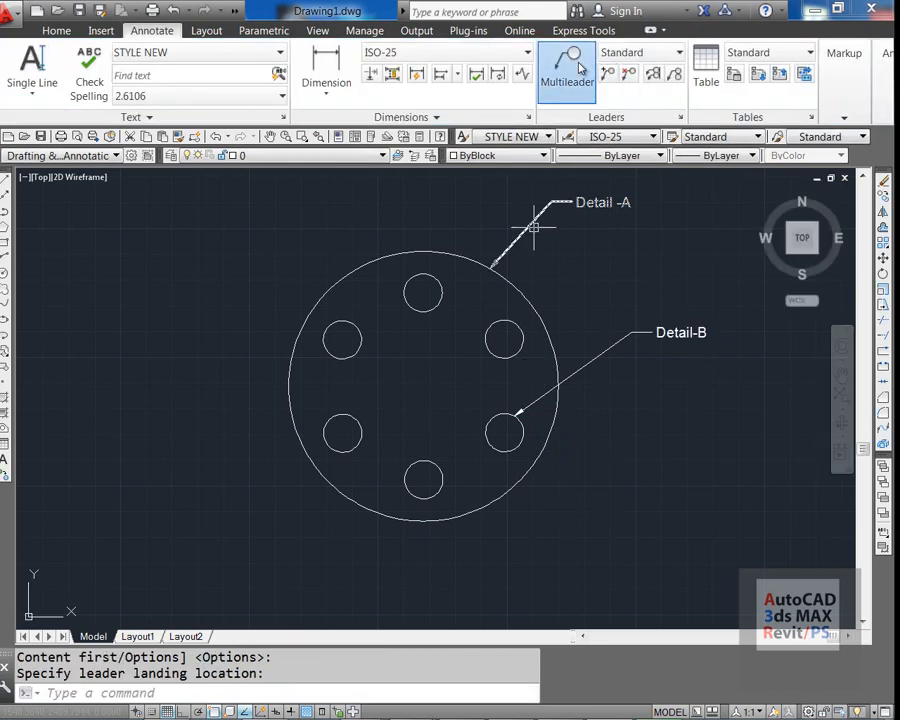
# Add a multileader pointing to the upper-right small circle, with its landing outside the large circle and the text "Detail C".
pyautogui.click(520, 329)
pyautogui.click(642, 255)
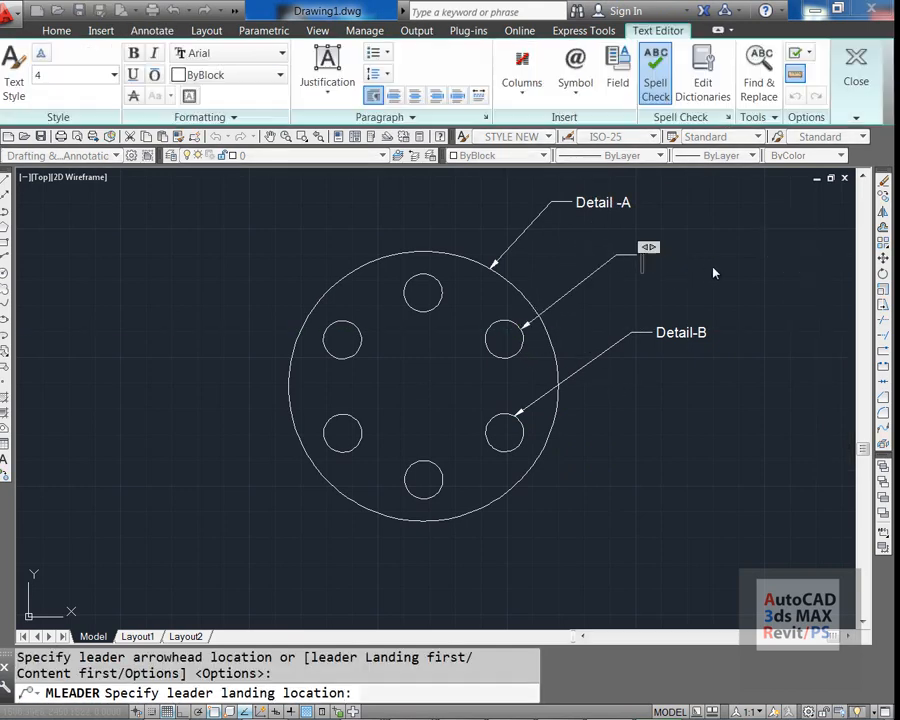
pyautogui.write('Detail')
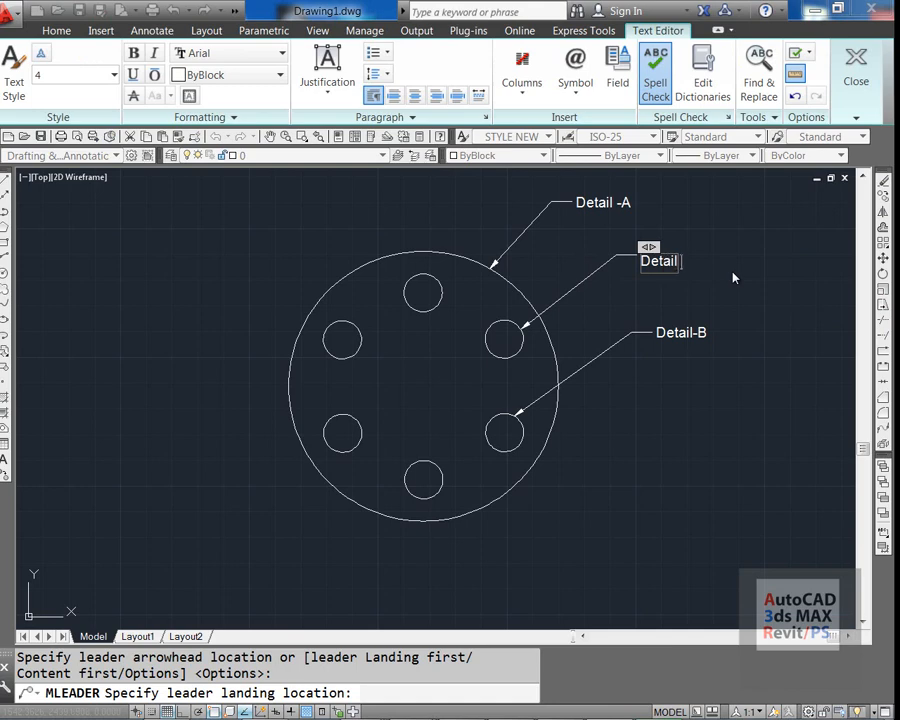
pyautogui.write(' CX')
pyautogui.press('BackSpace')
pyautogui.write('c')
pyautogui.press('BackSpace')
pyautogui.click(735, 452)
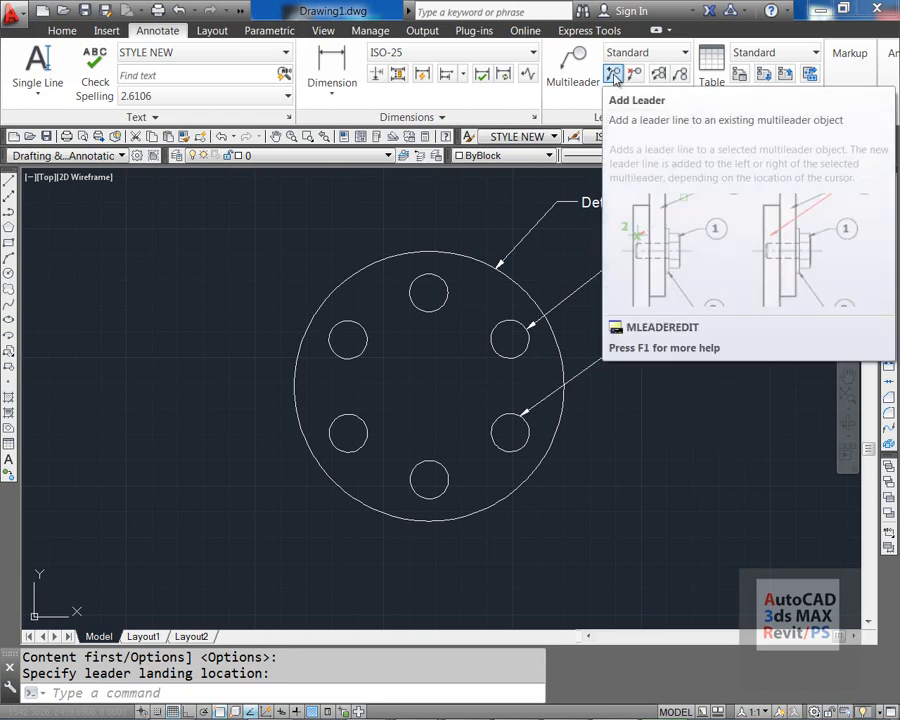
# Add two leader lines to the Detail-B multileader, pointing to the large circle's lower-right edge and its right edge above centre.
pyautogui.click(614, 76)
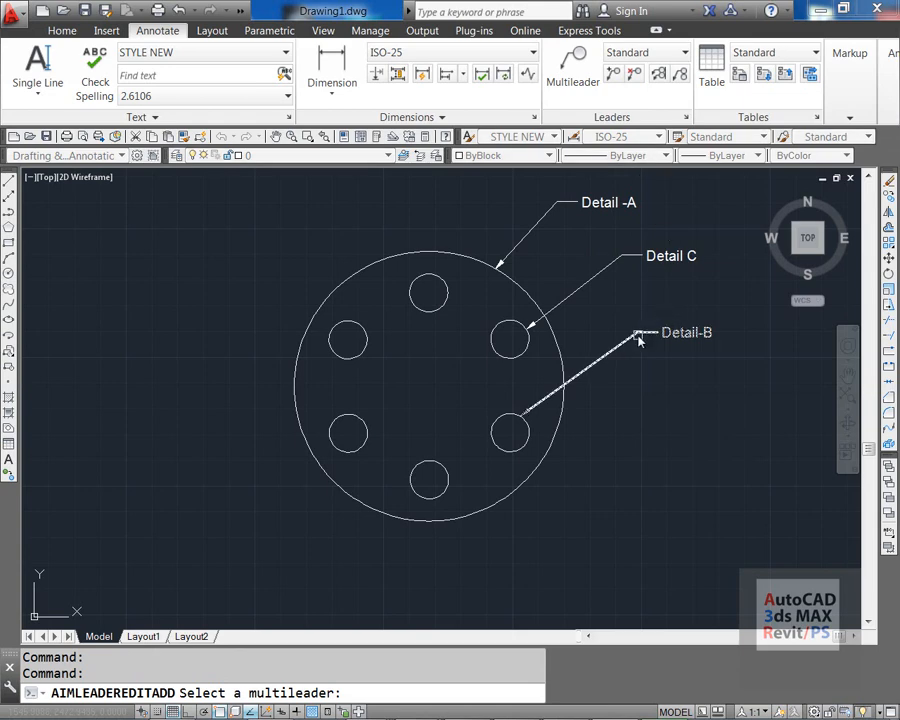
pyautogui.click(638, 334)
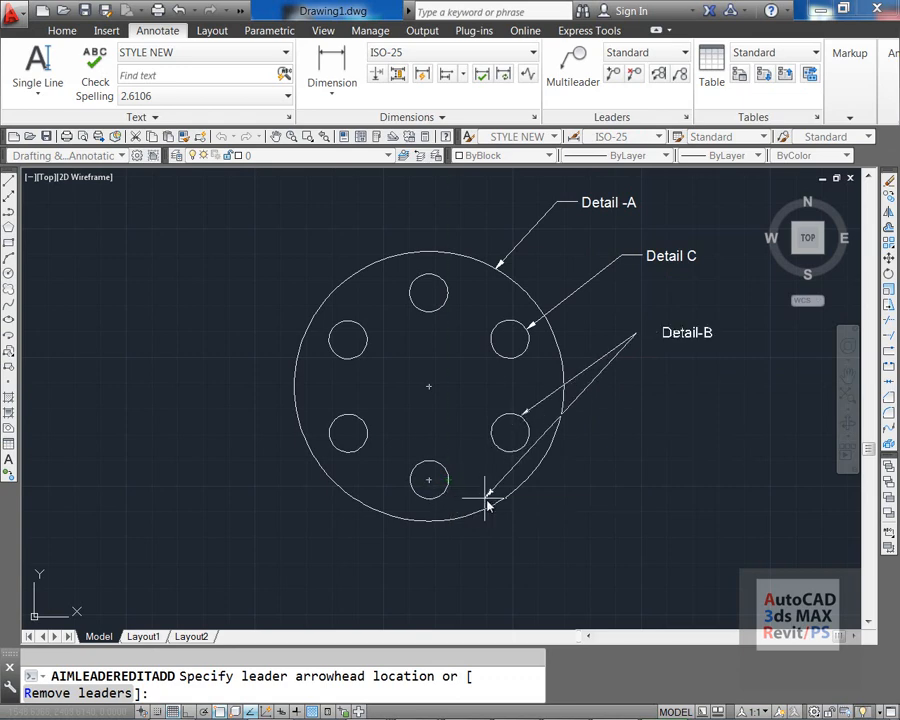
pyautogui.click(556, 434)
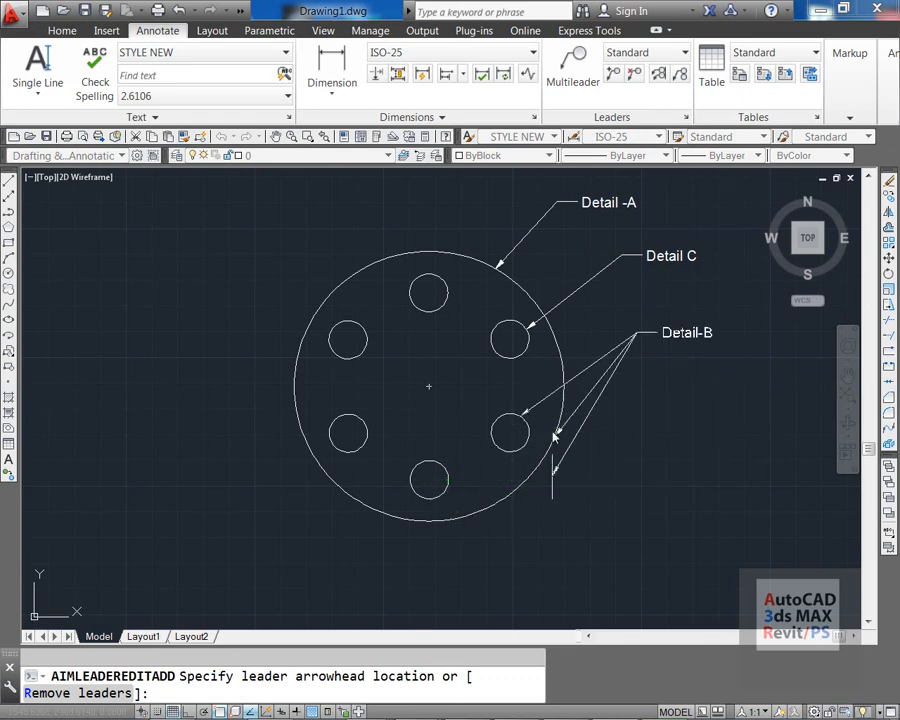
pyautogui.click(563, 353)
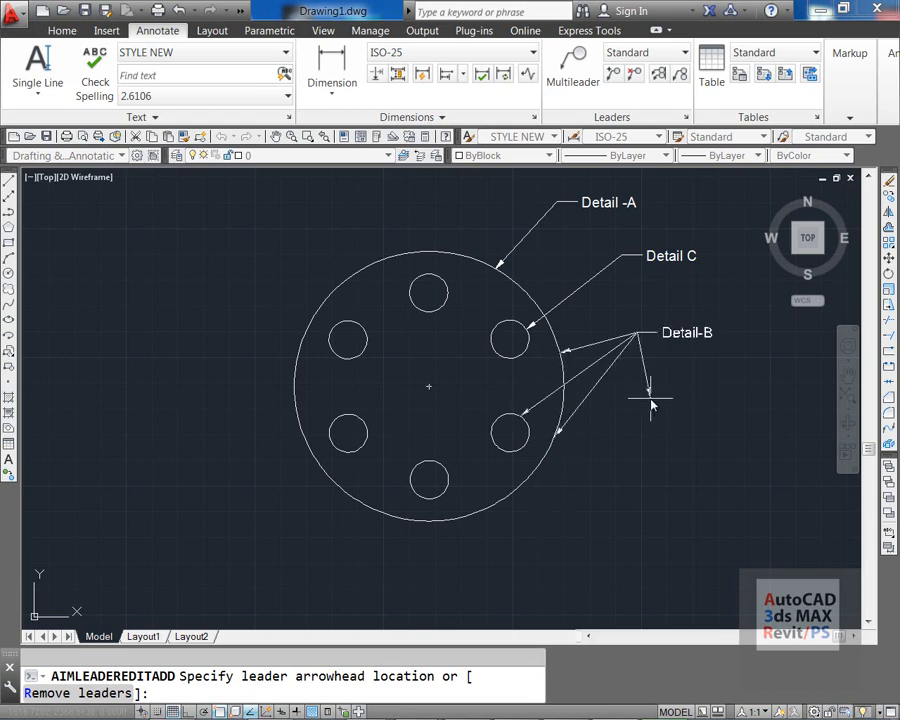
pyautogui.press('Return')
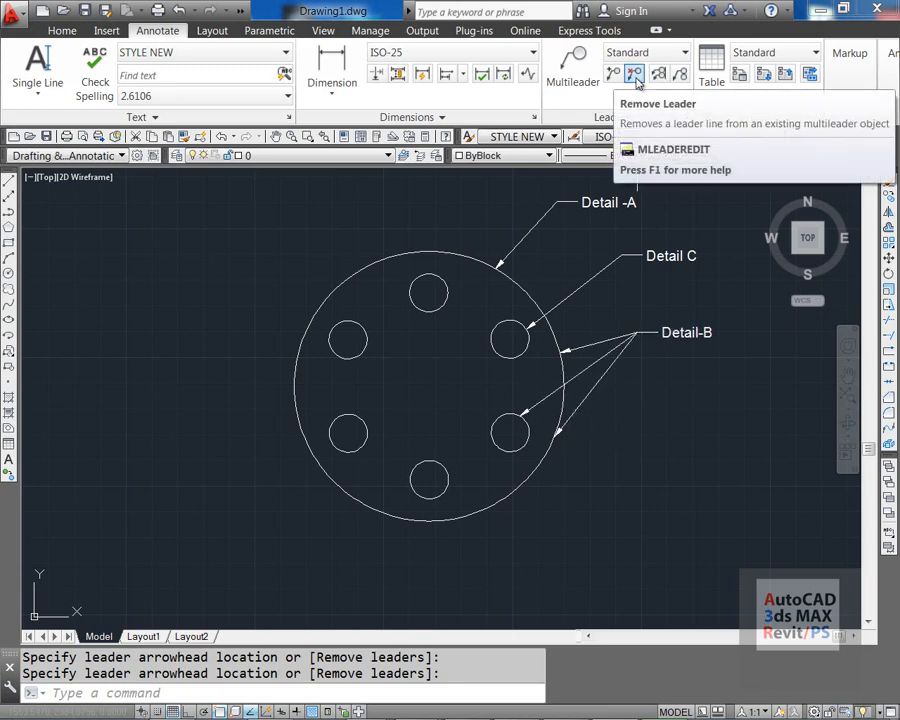
# Remove the Detail-B leader lines that point to the lower-right small circle and to the large circle's lower-right edge.
pyautogui.click(636, 76)
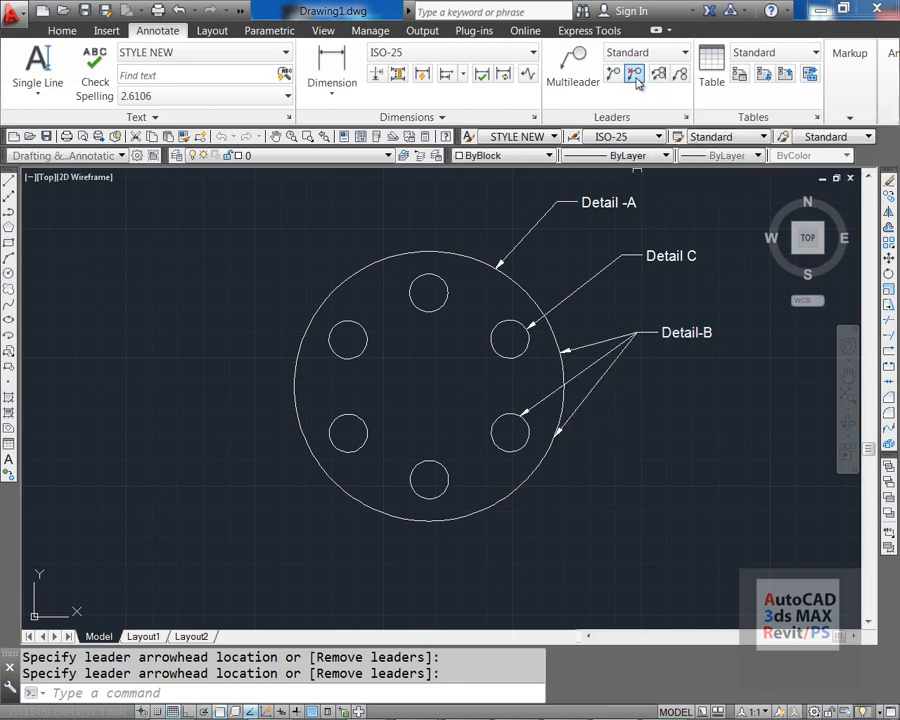
pyautogui.click(588, 397)
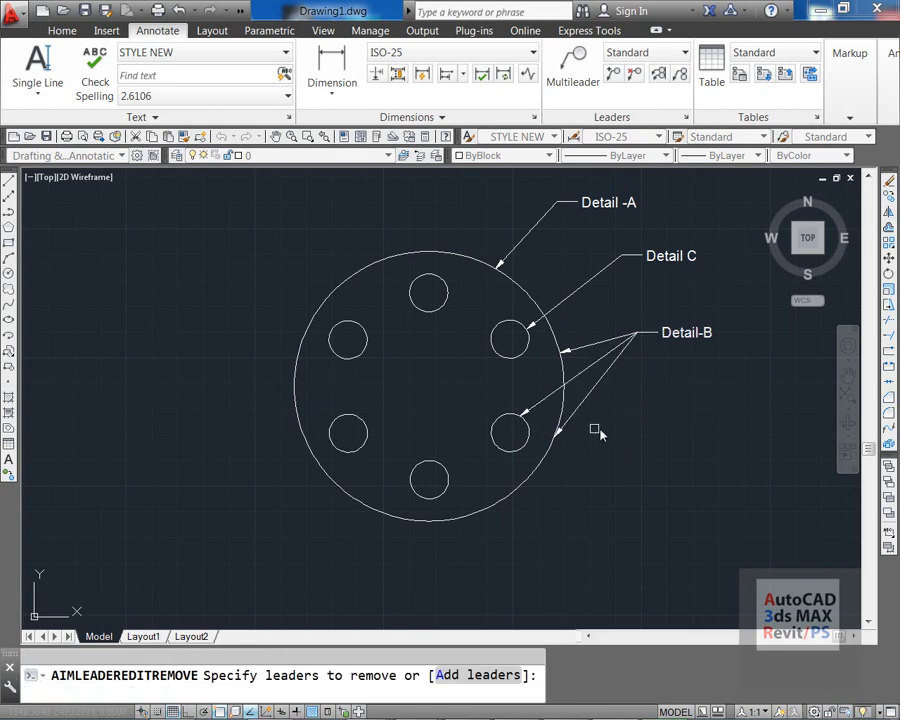
pyautogui.click(584, 377)
pyautogui.press('Return')
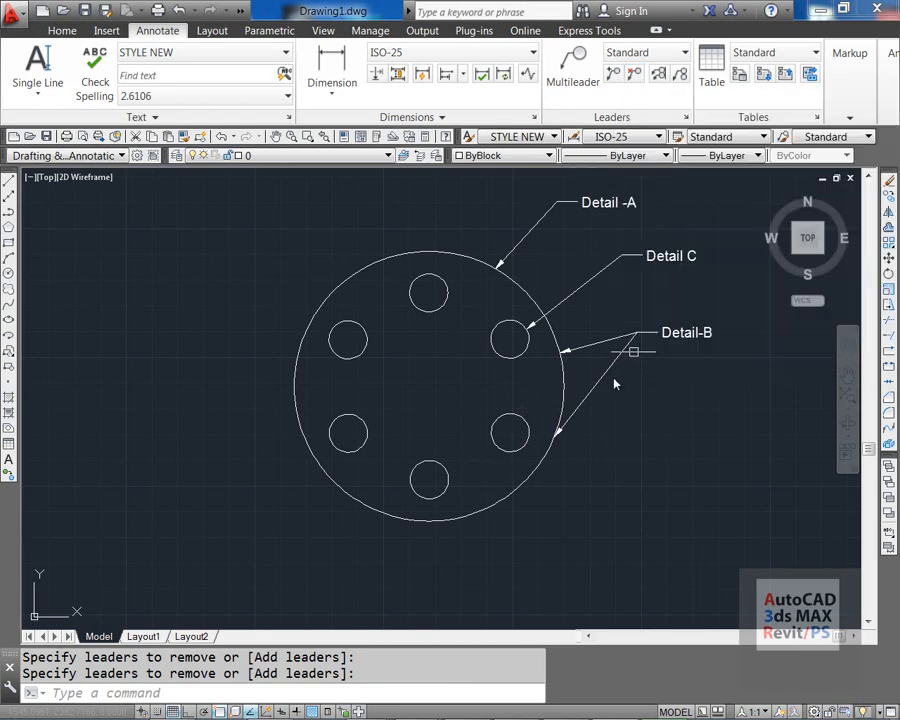
pyautogui.click(636, 74)
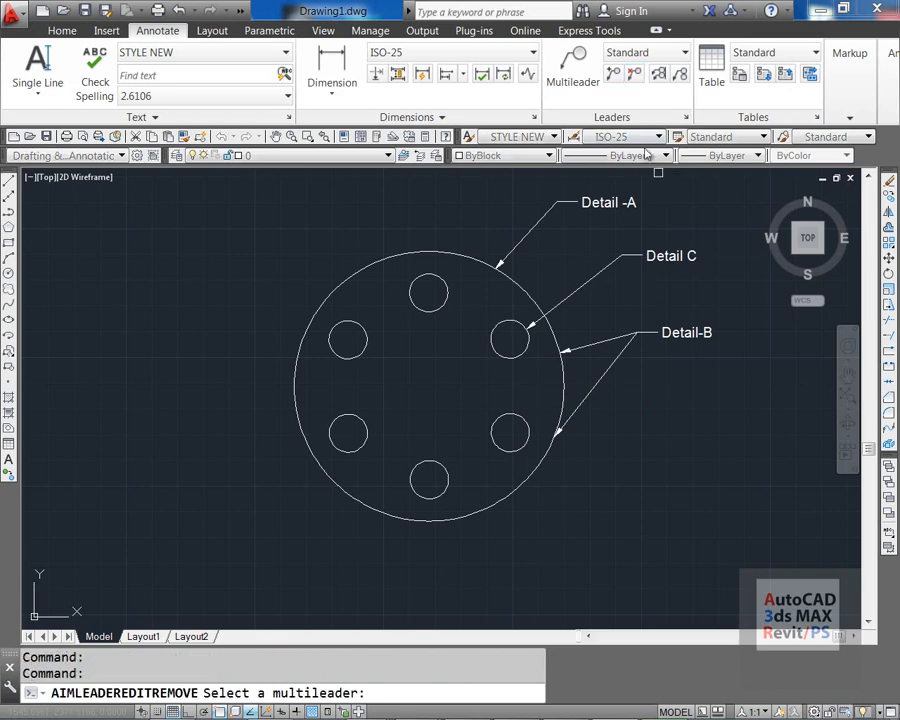
pyautogui.click(599, 391)
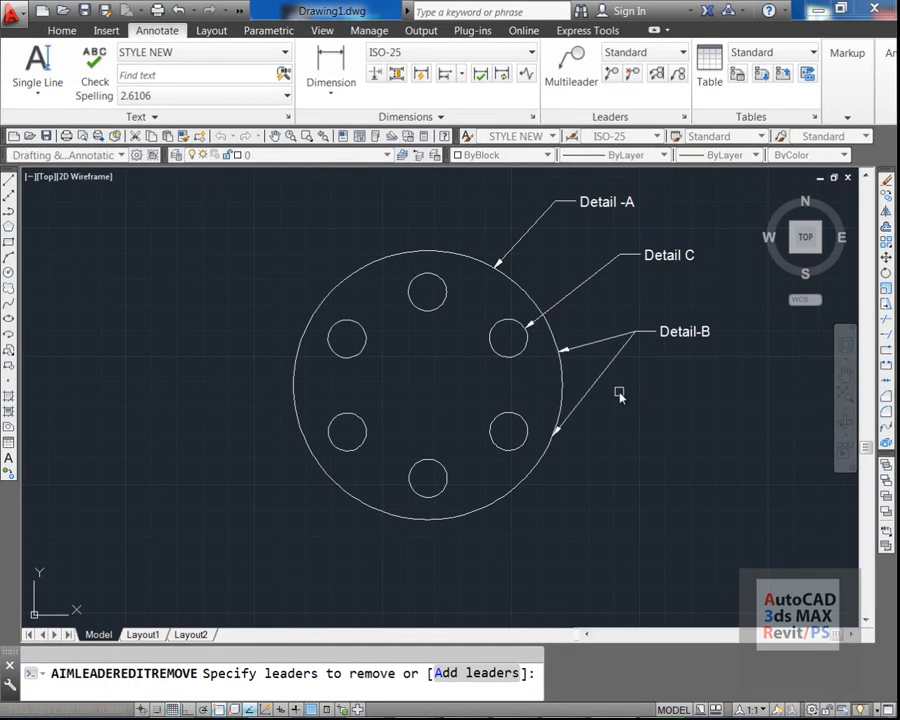
pyautogui.click(598, 386)
pyautogui.press('Return')
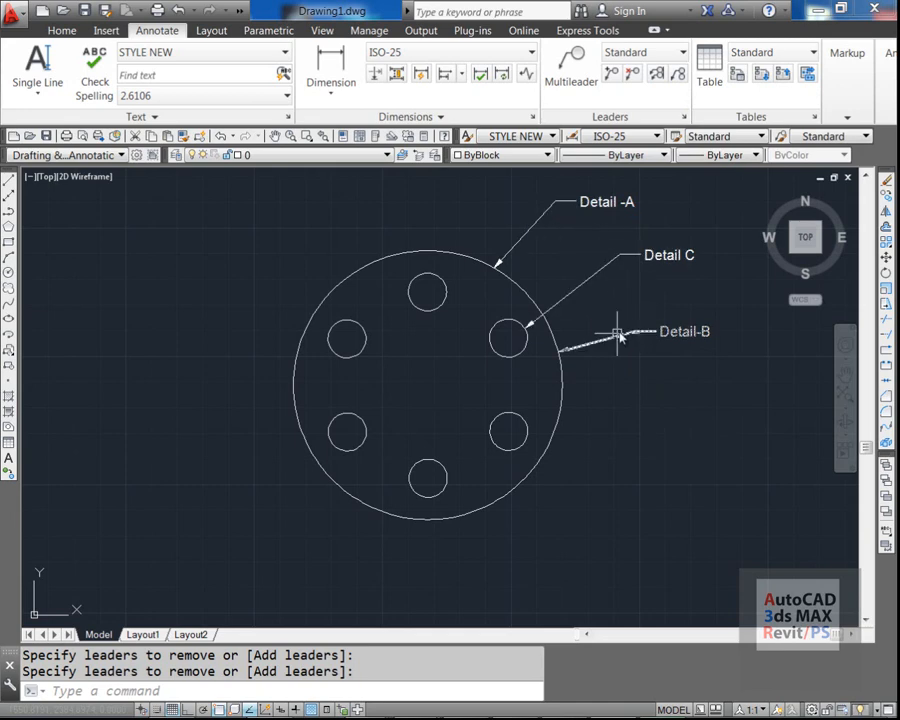
# Align the Detail -A and Detail-B multileaders to Detail C along a vertical direction with ortho on.
pyautogui.scroll(-2, 566, 420)
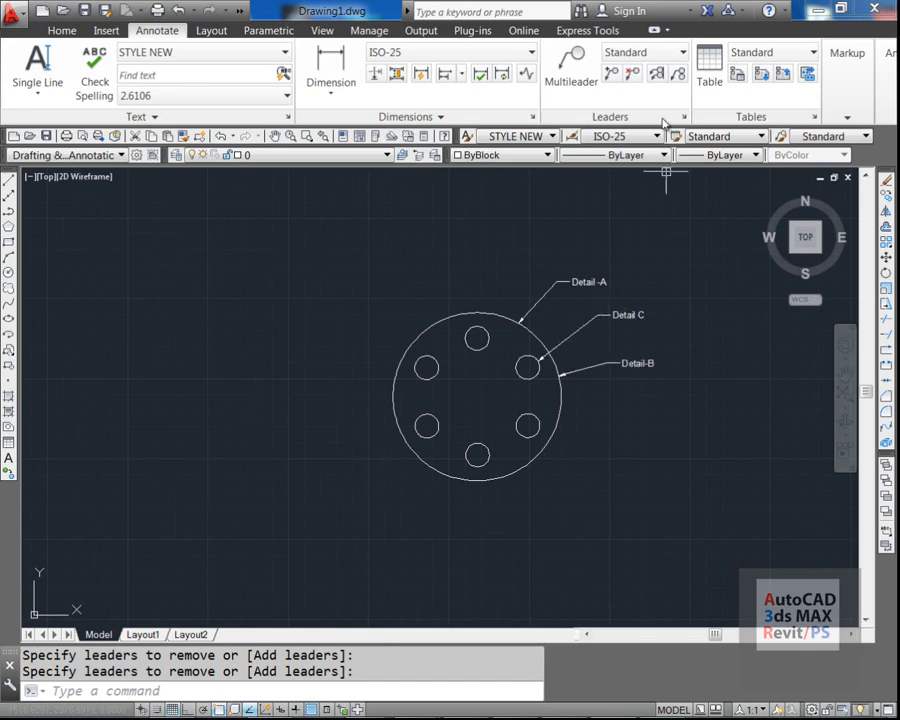
pyautogui.click(656, 74)
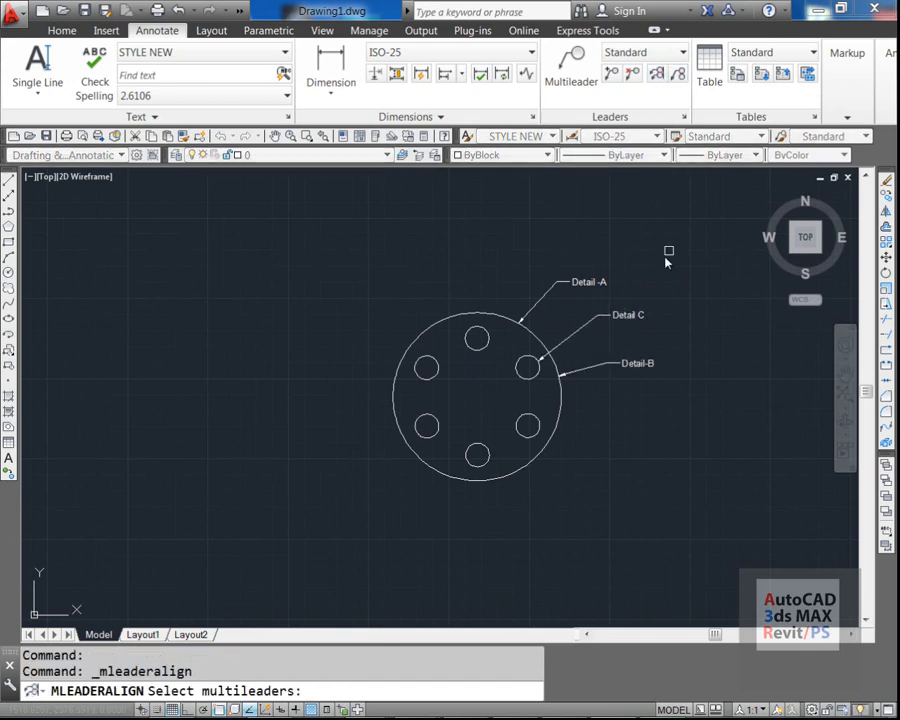
pyautogui.click(559, 285)
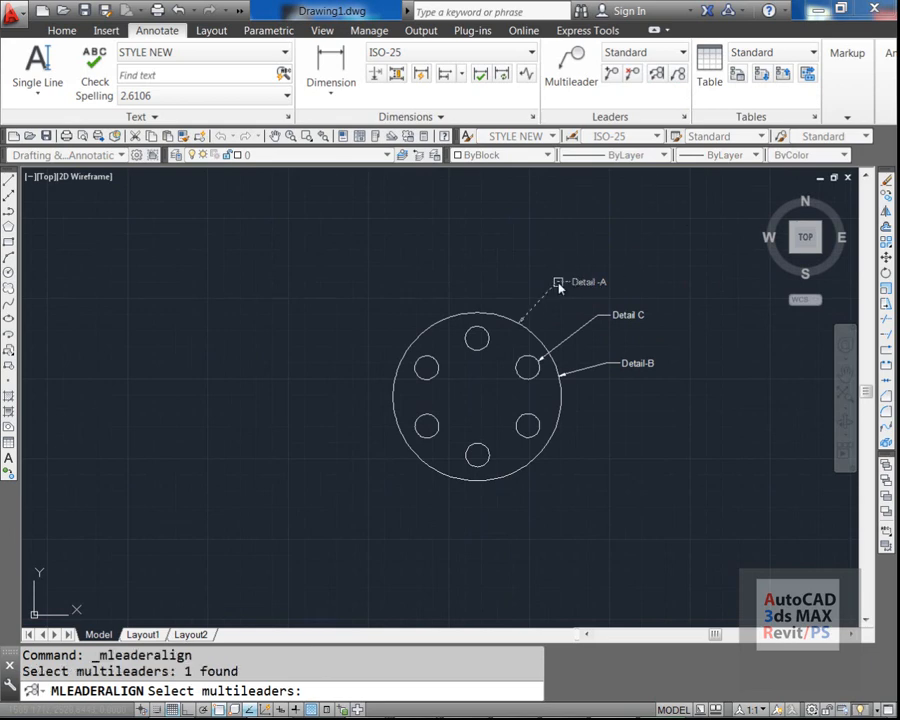
pyautogui.click(606, 366)
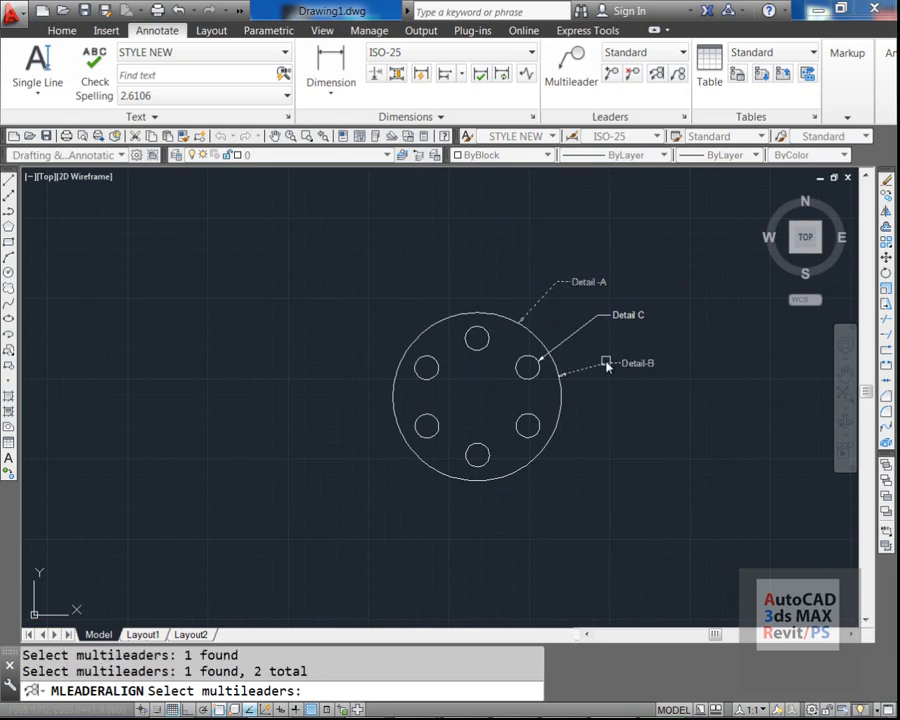
pyautogui.press('Return')
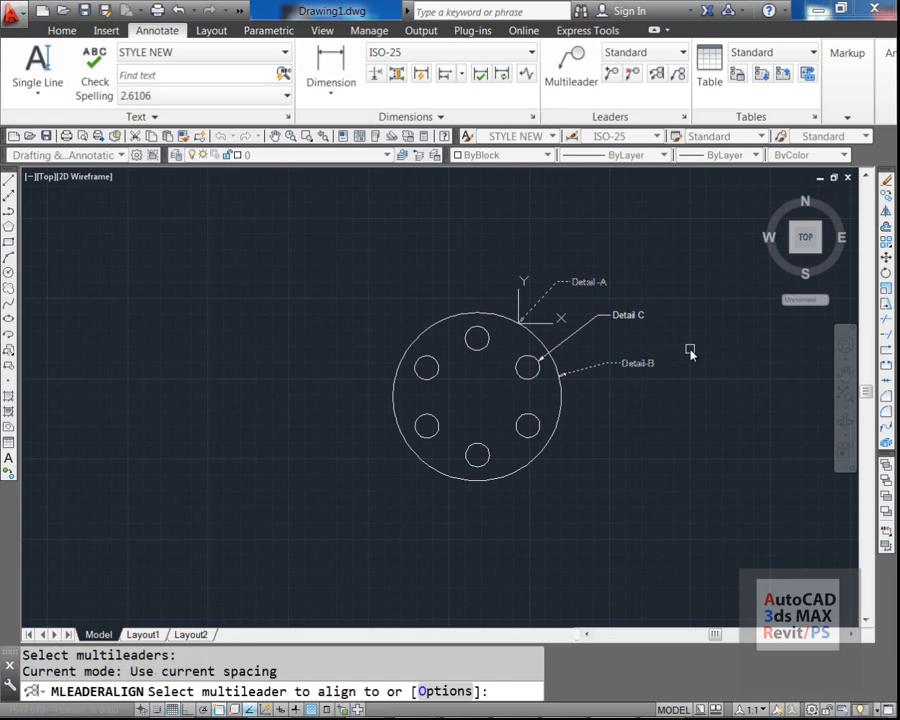
pyautogui.click(598, 321)
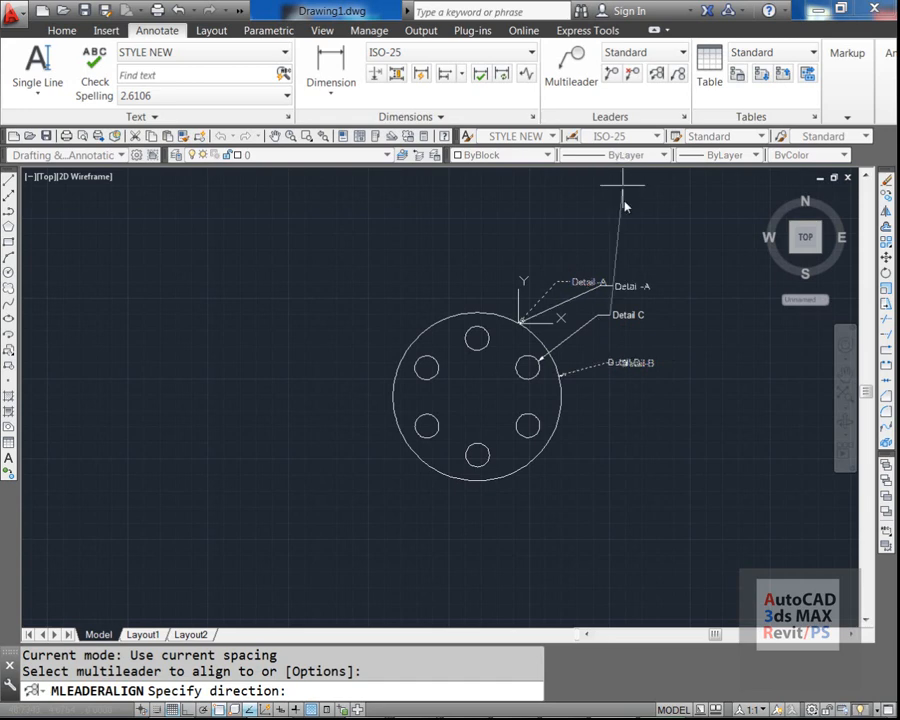
pyautogui.press('F8')
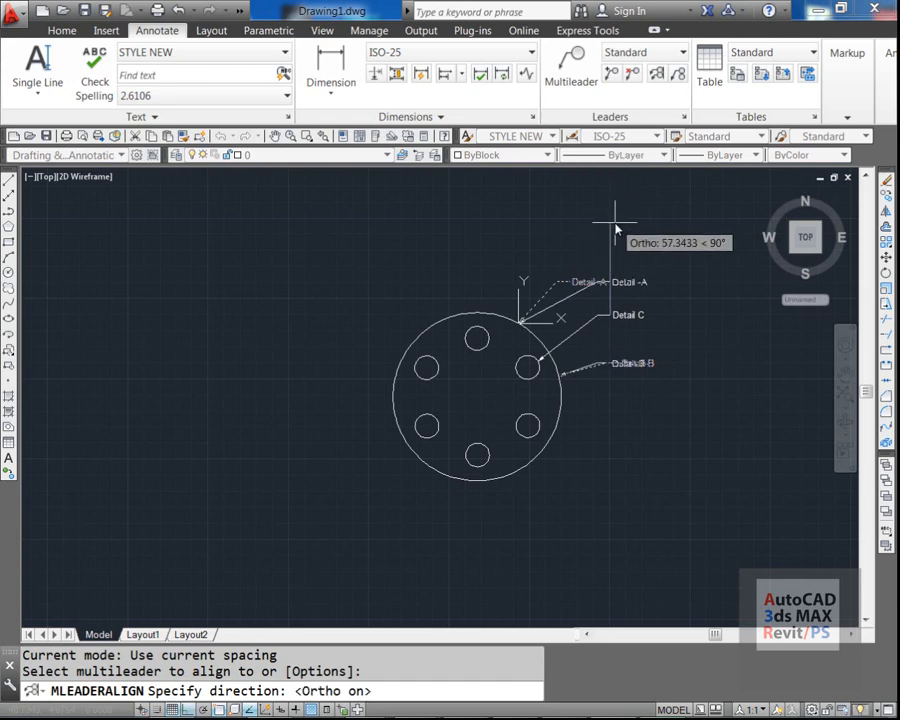
pyautogui.click(616, 229)
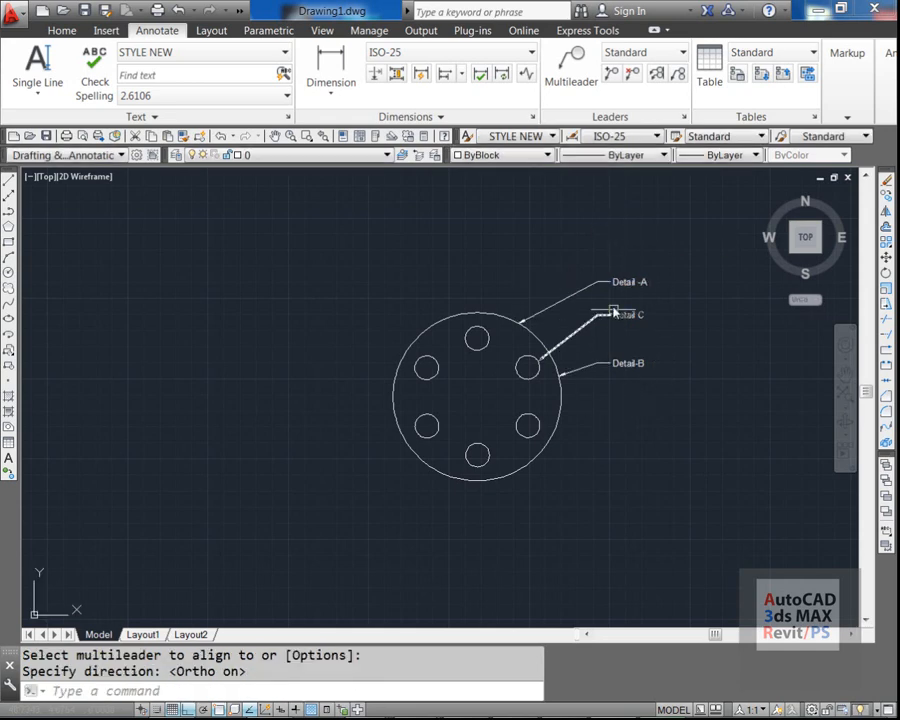
# Draw a vertical check line from the landing bend of Detail -A to the landing bend of Detail-B.
pyautogui.scroll(2, 589, 317)
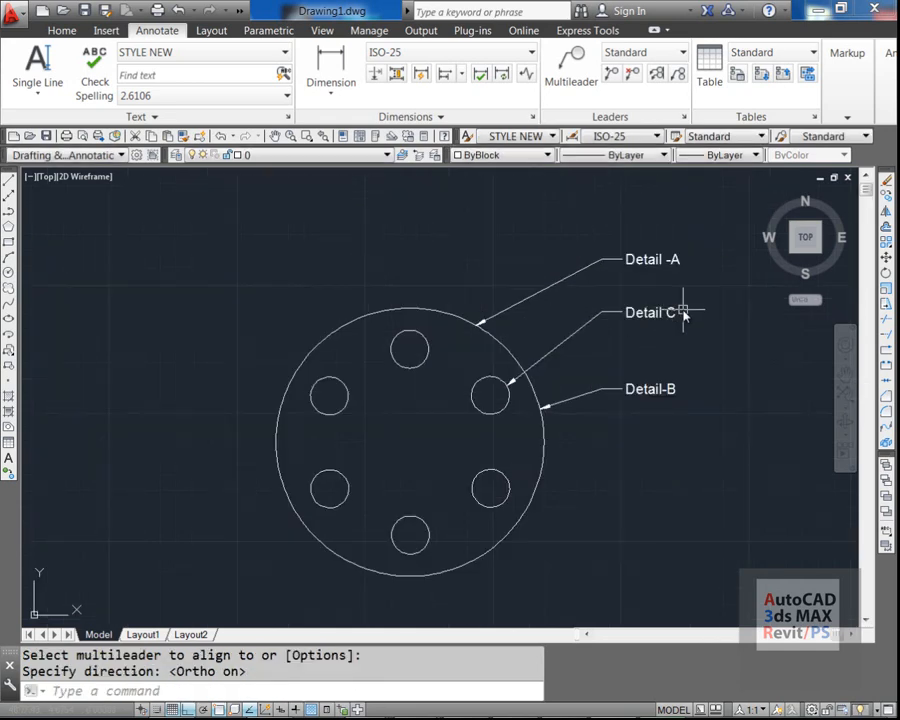
pyautogui.write('l')
pyautogui.press('Return')
pyautogui.click(600, 259)
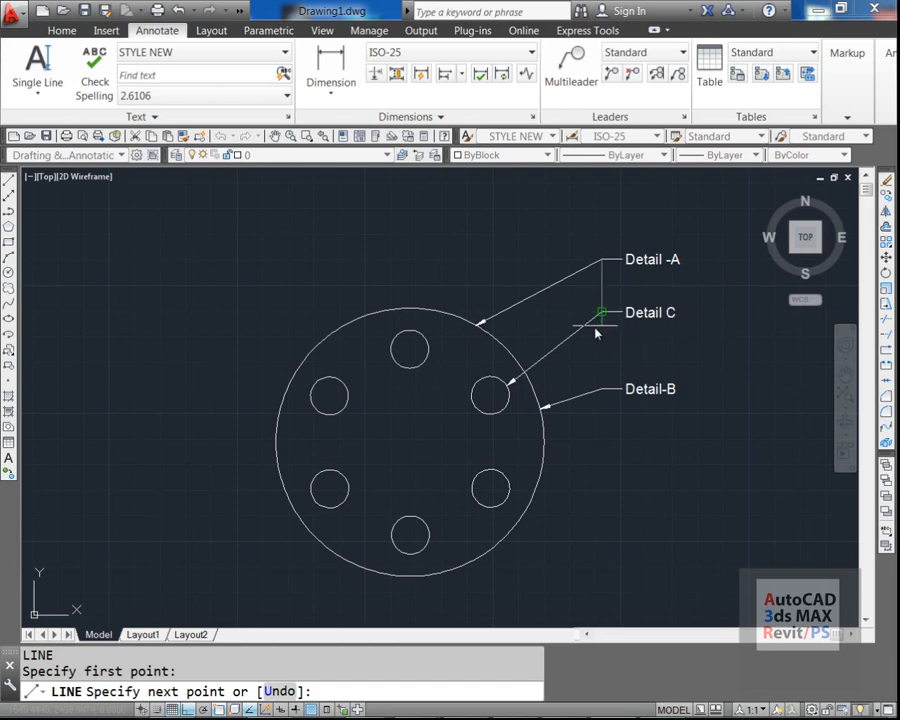
pyautogui.click(601, 390)
pyautogui.press('Return')
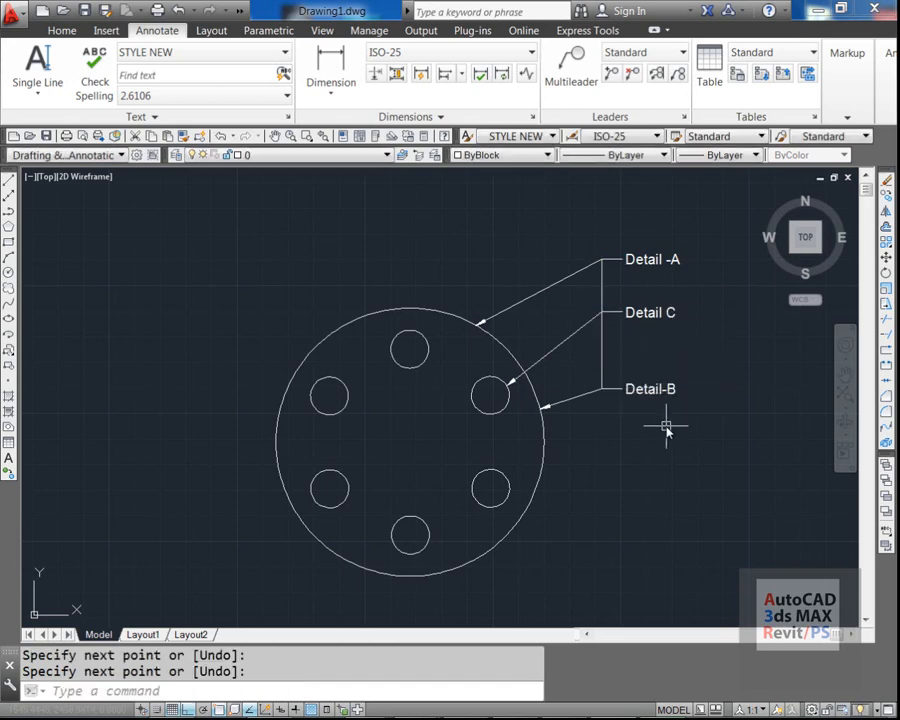
# Erase the vertical check line joining the multileader landings.
pyautogui.write('e')
pyautogui.press('Return')
pyautogui.click(639, 344)
pyautogui.click(603, 349)
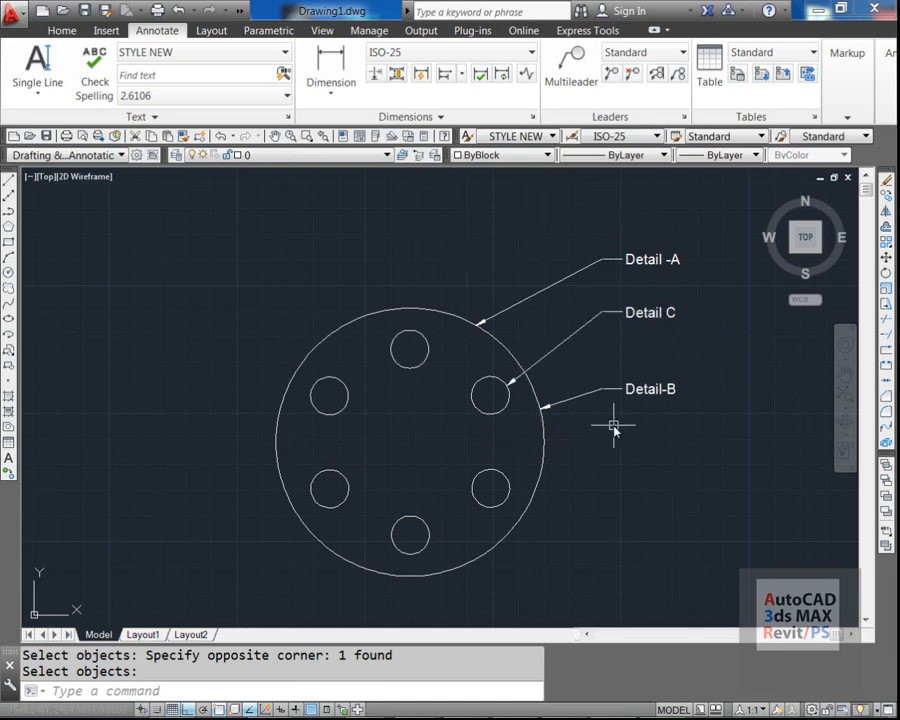
# Open the Standard multileader style for modification and set its leader type to Spline.
pyautogui.click(686, 117)
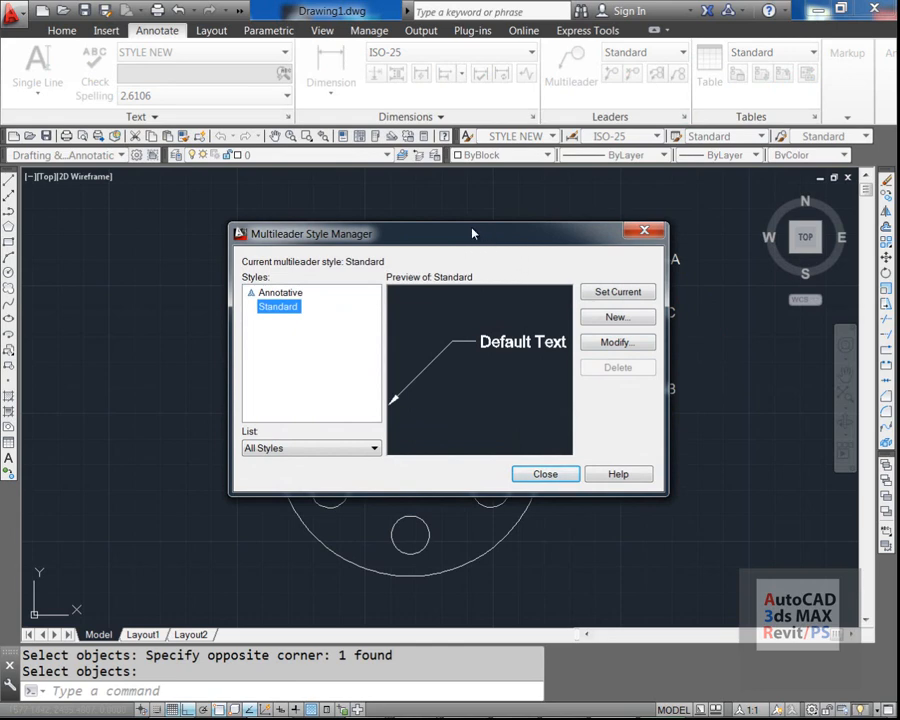
pyautogui.moveTo(473, 233); pyautogui.dragTo(428, 231)
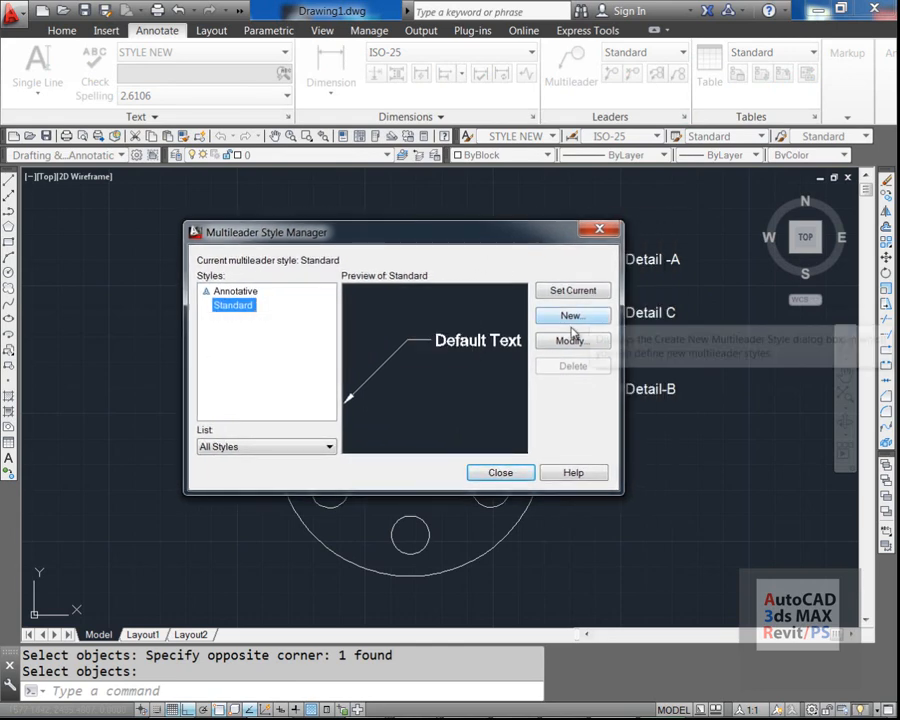
pyautogui.click(569, 340)
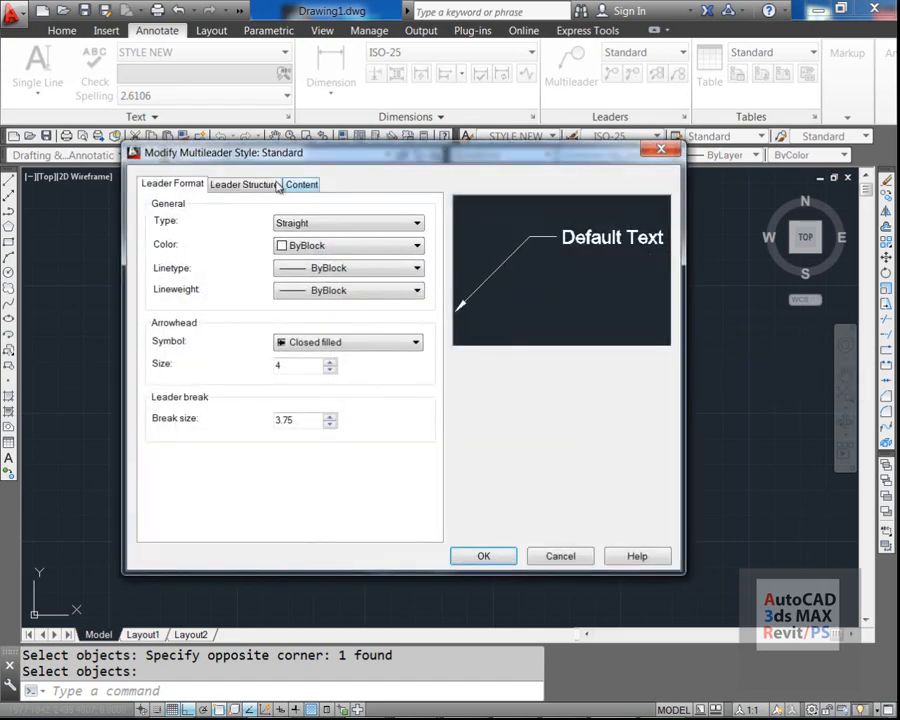
pyautogui.moveTo(370, 160); pyautogui.dragTo(398, 217)
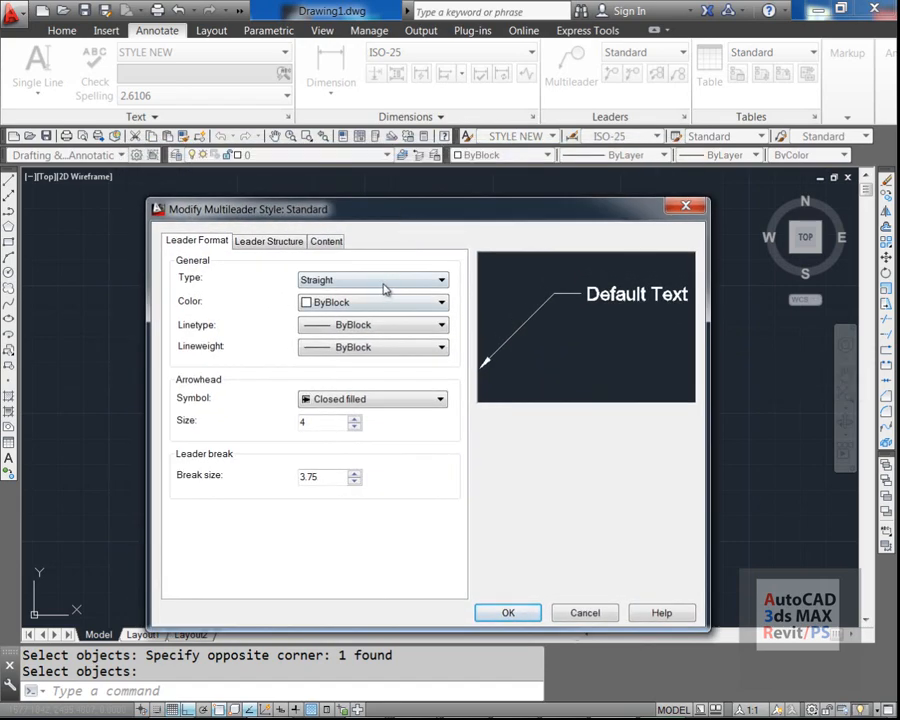
pyautogui.click(386, 285)
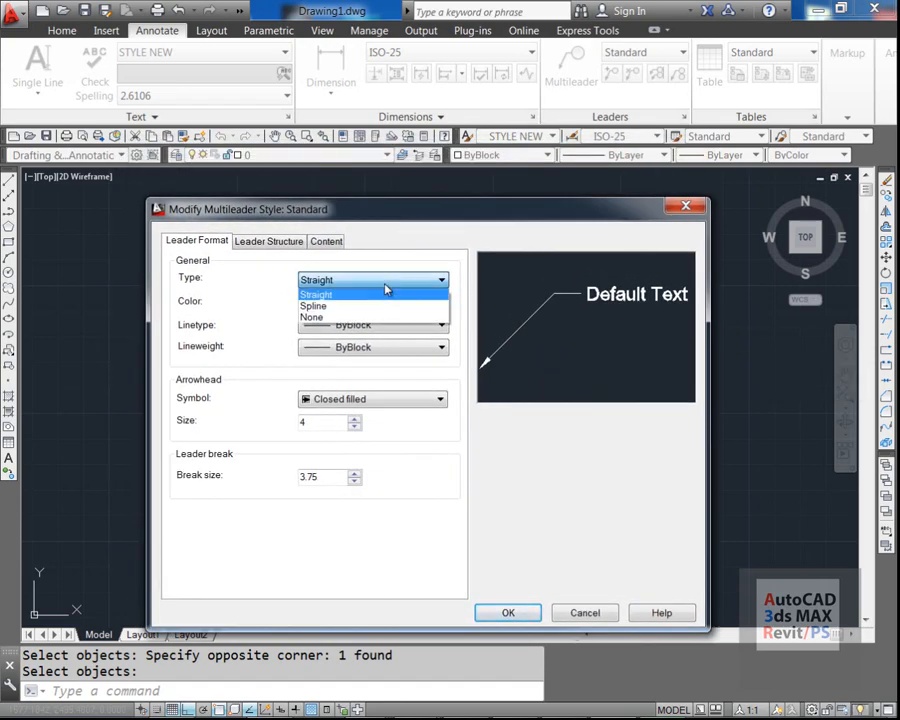
pyautogui.click(316, 307)
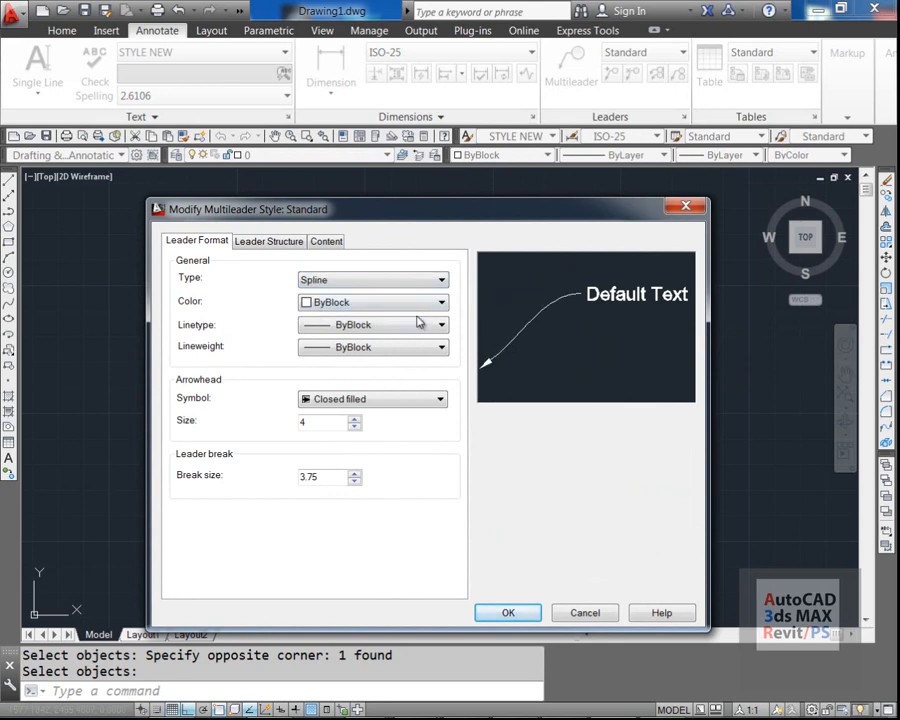
# Set the leader color of the Standard multileader style to Red.
pyautogui.click(400, 305)
pyautogui.click(400, 306)
pyautogui.click(378, 305)
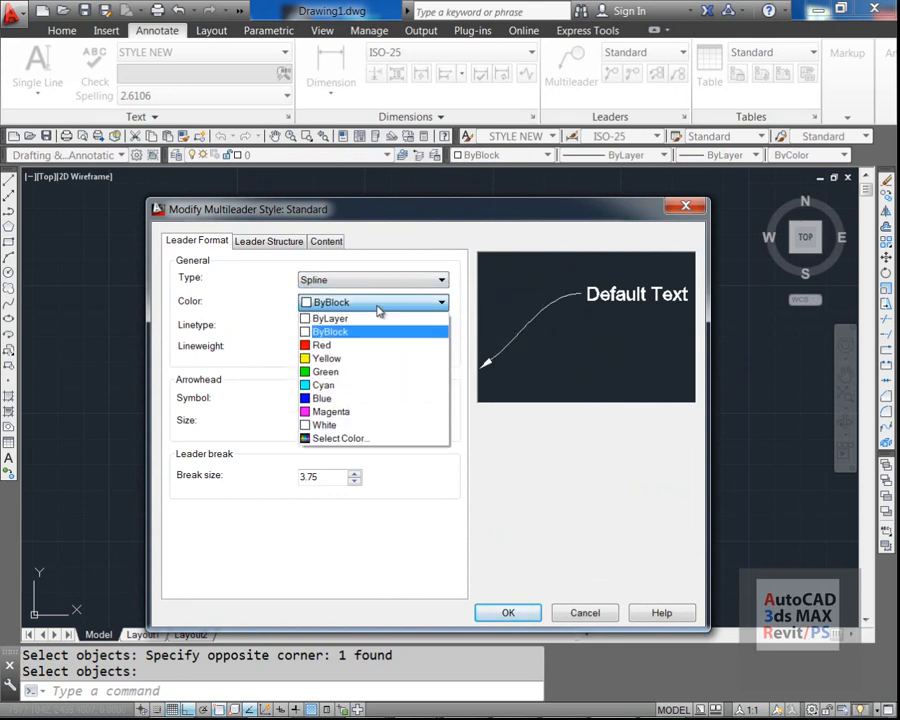
pyautogui.click(347, 344)
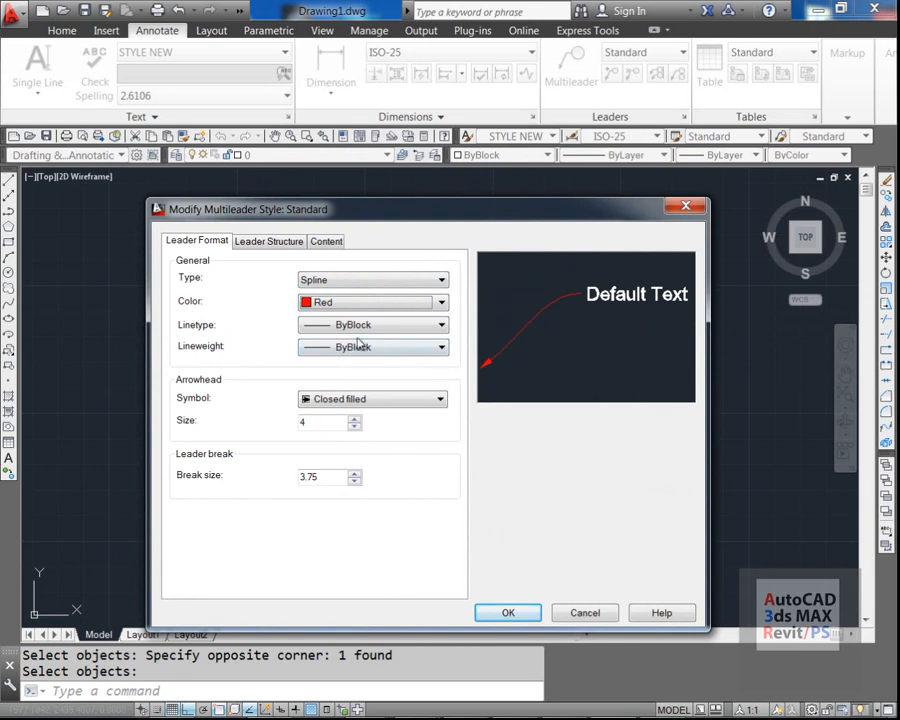
# Load the ACAD_ISO02W100 ISO dash linetype from acadiso.lin and assign it as the leader linetype.
pyautogui.click(370, 326)
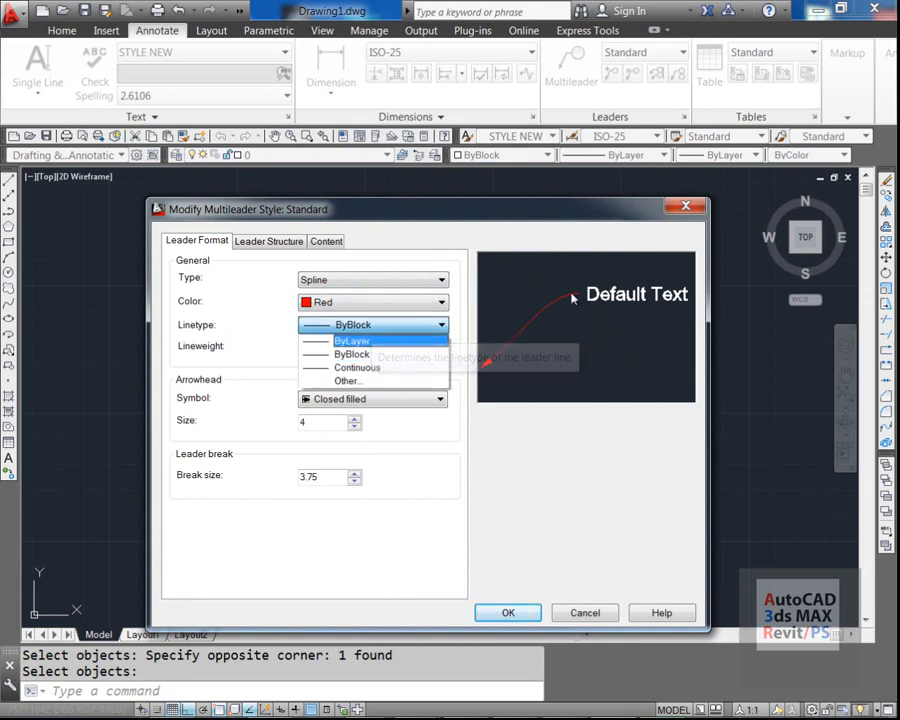
pyautogui.click(361, 385)
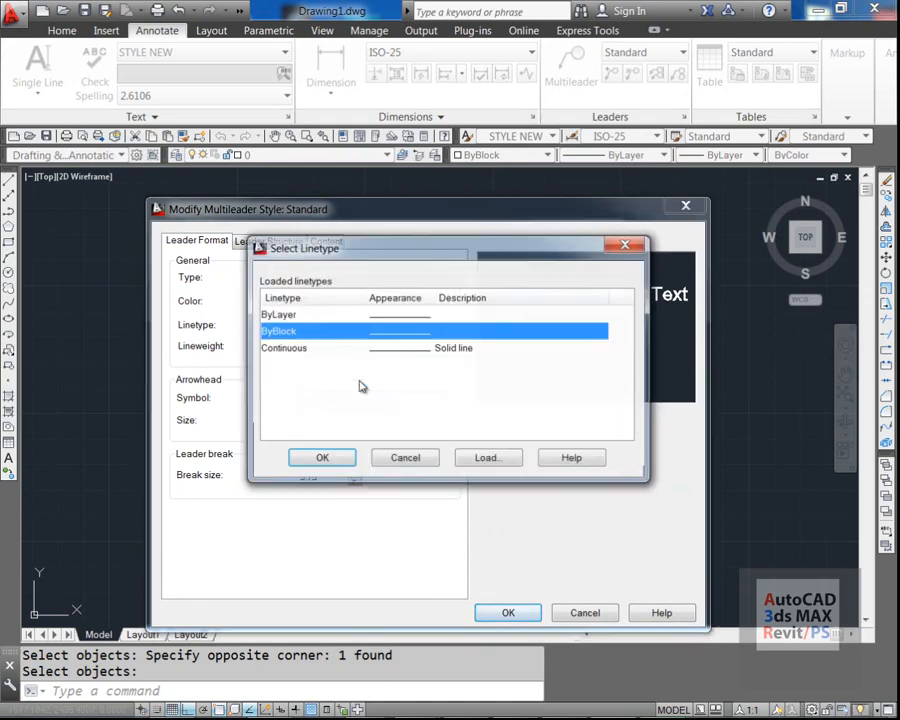
pyautogui.click(486, 459)
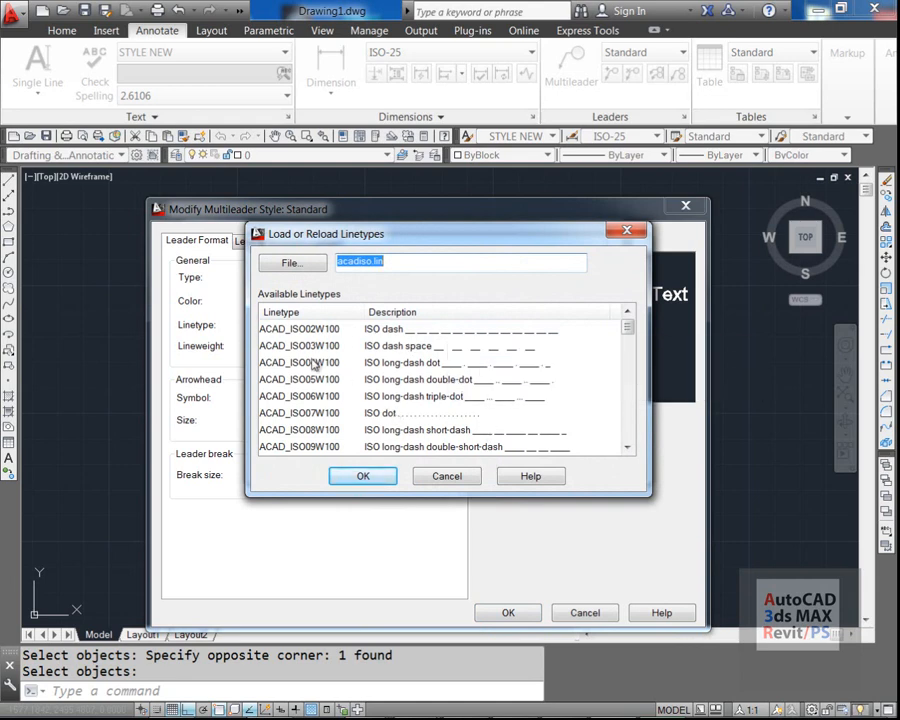
pyautogui.click(297, 330)
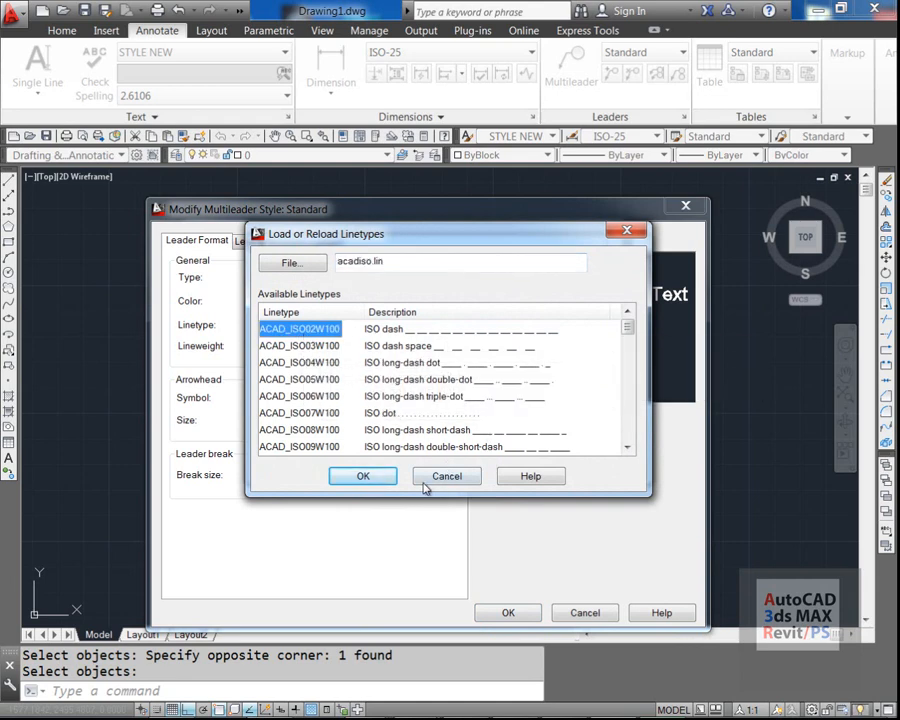
pyautogui.click(363, 476)
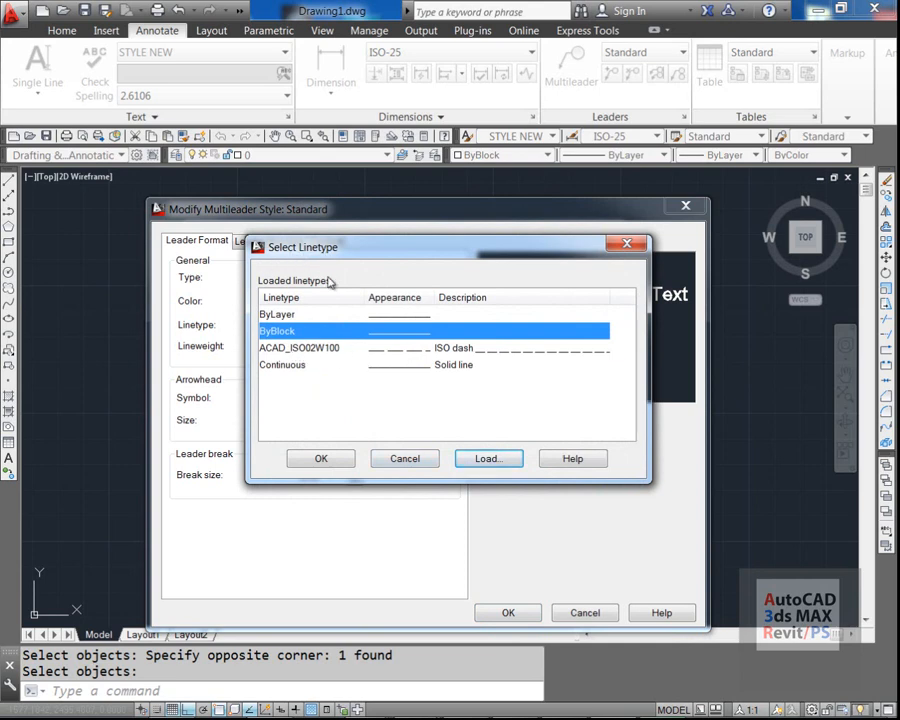
pyautogui.click(297, 347)
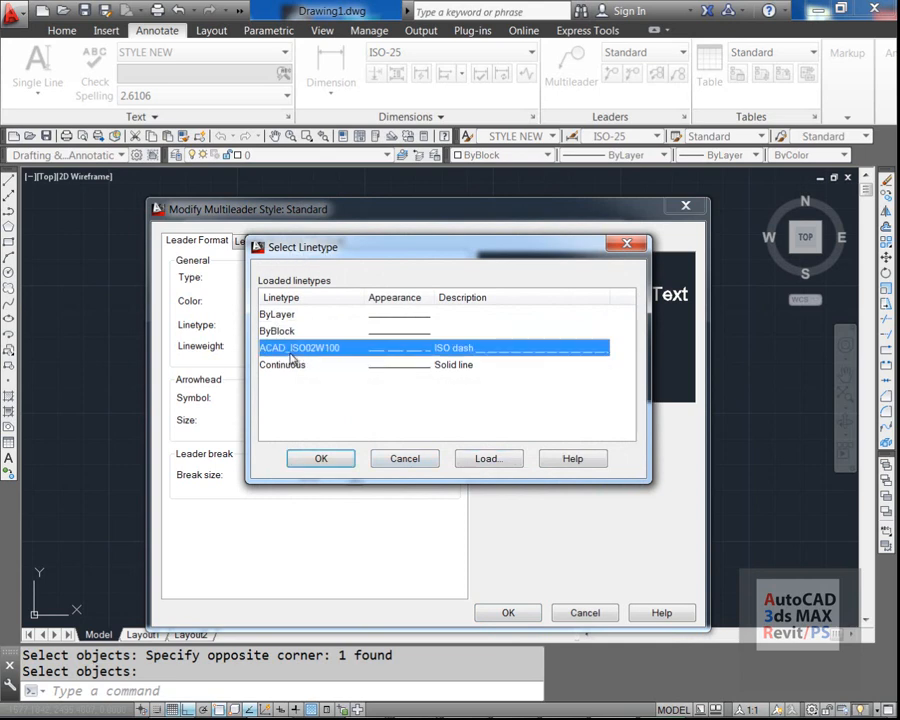
pyautogui.click(331, 462)
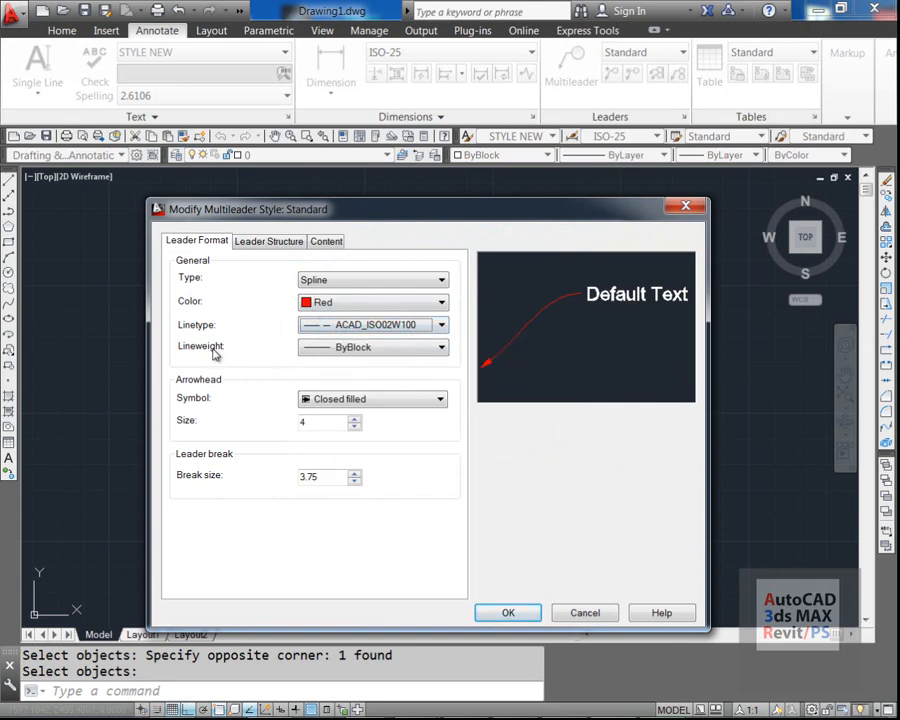
# Set the leader lineweight to 0.18 mm and the arrowhead to a Dot symbol with size 4.0015.
pyautogui.click(347, 347)
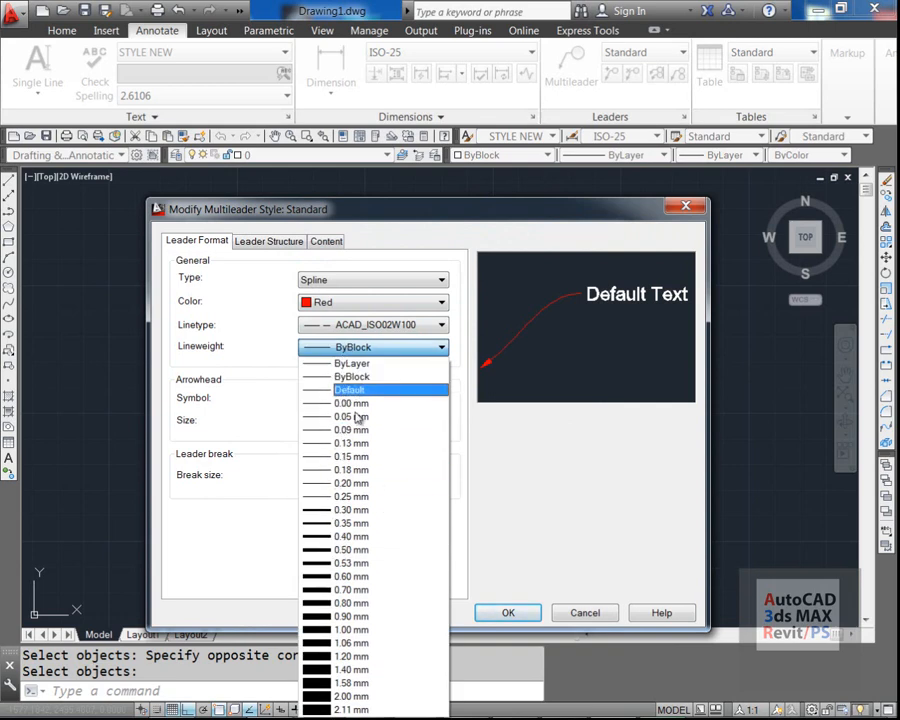
pyautogui.click(352, 469)
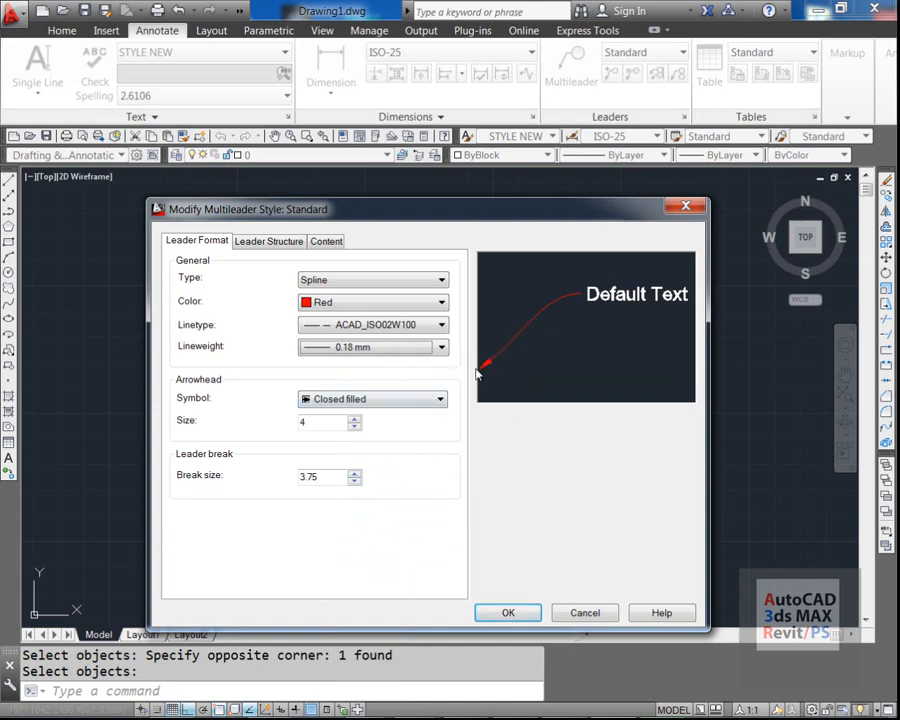
pyautogui.click(354, 402)
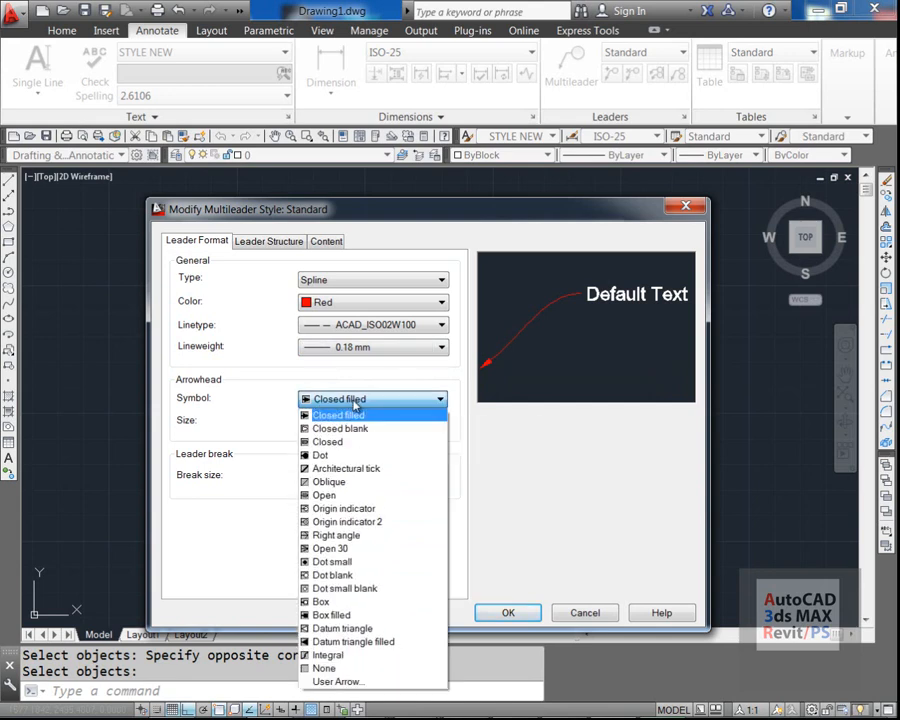
pyautogui.click(340, 455)
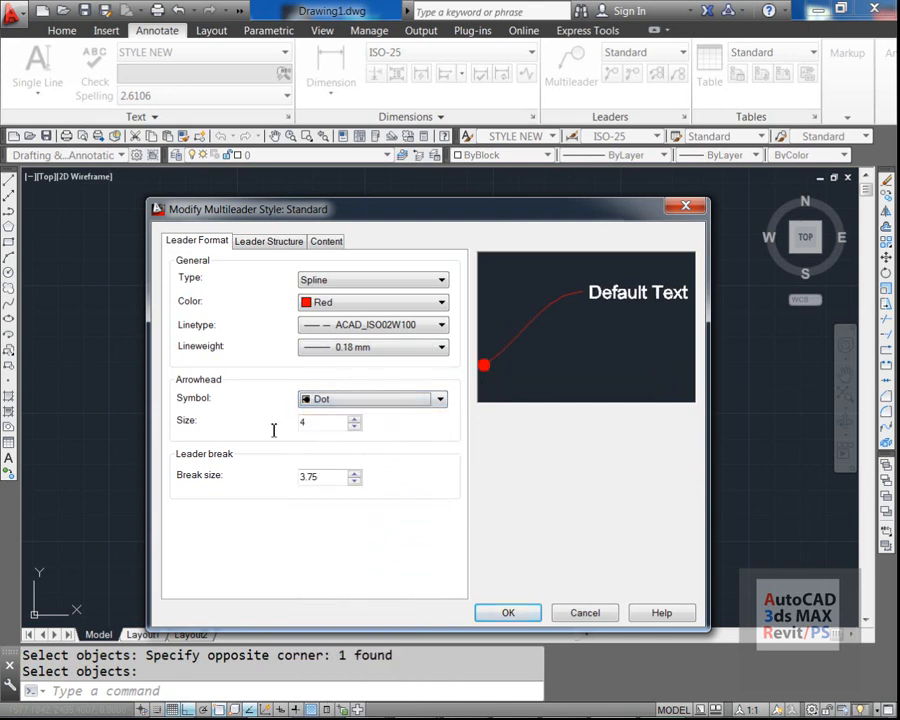
pyautogui.click(354, 419)
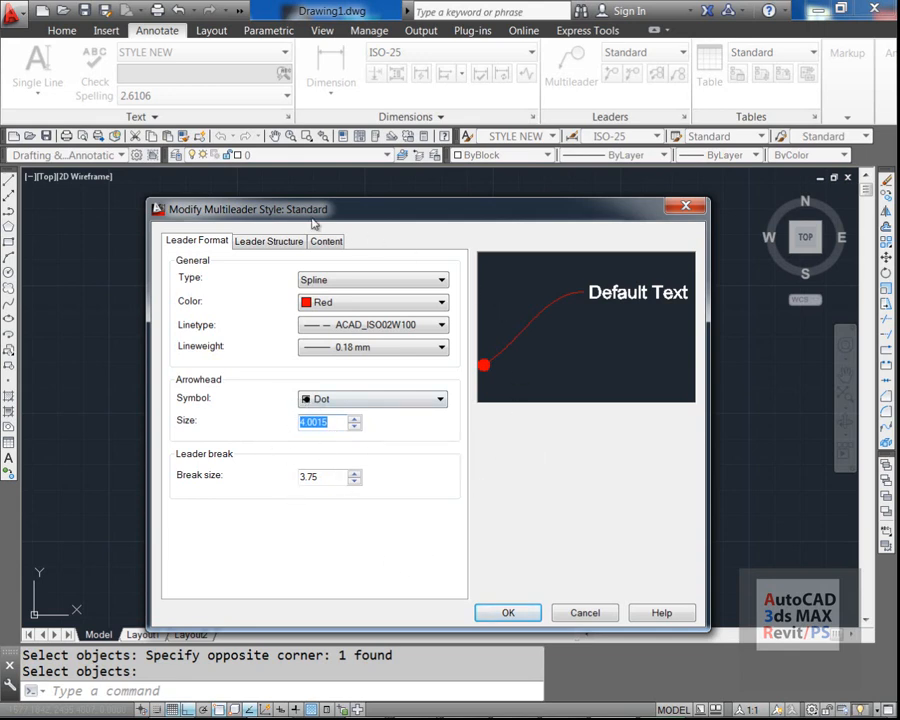
# Accept the changes to the Standard multileader style, set it as current and close the style manager.
pyautogui.click(200, 243)
pyautogui.click(512, 613)
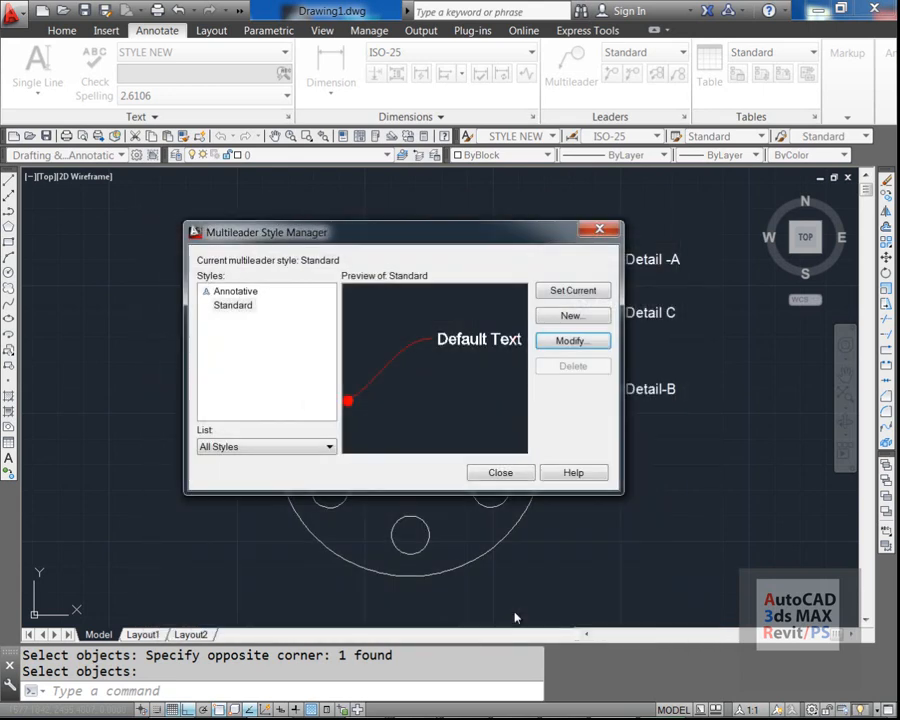
pyautogui.click(572, 290)
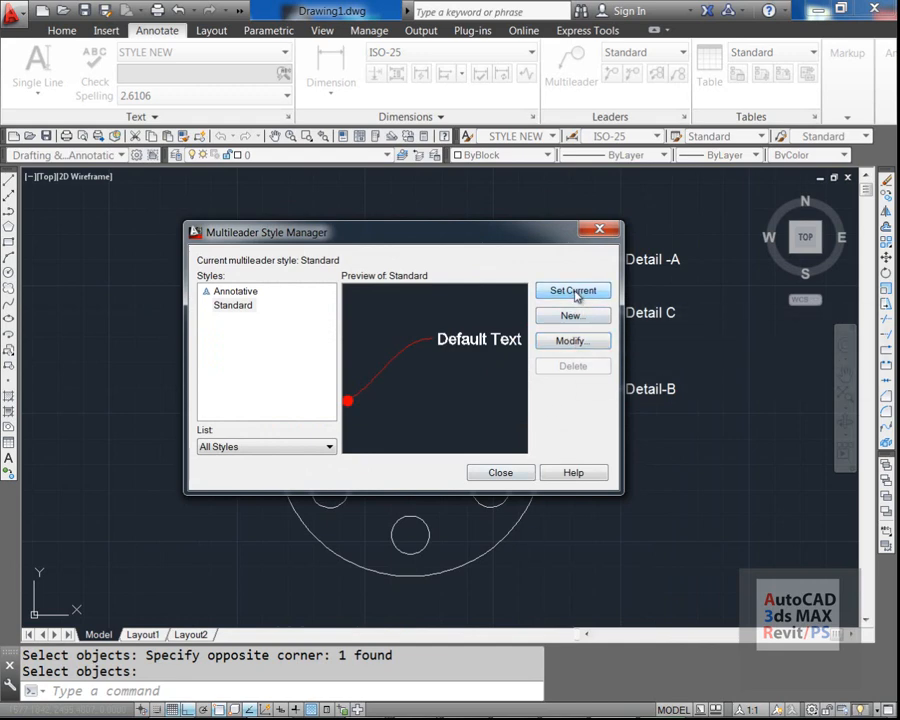
pyautogui.click(501, 476)
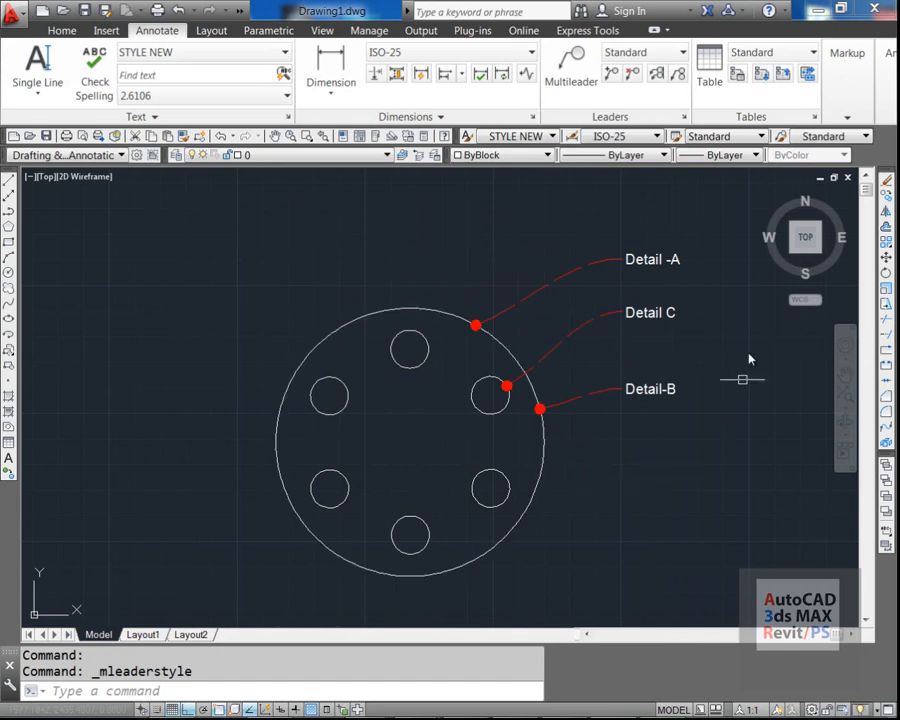
pyautogui.scroll(2, 595, 325)
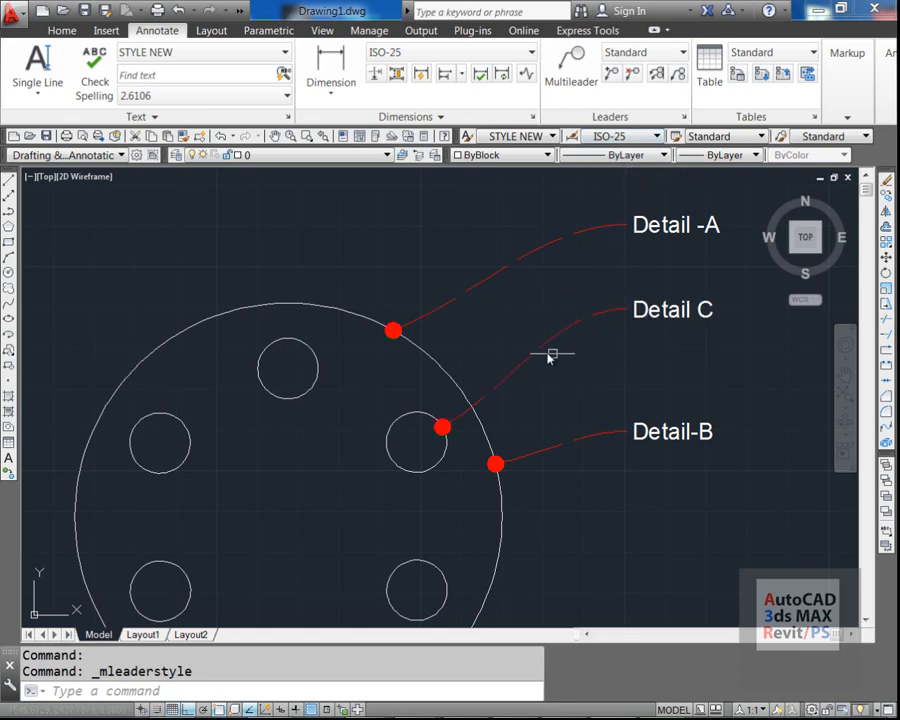
pyautogui.scroll(-2, 548, 346)
pyautogui.moveTo(547, 341)
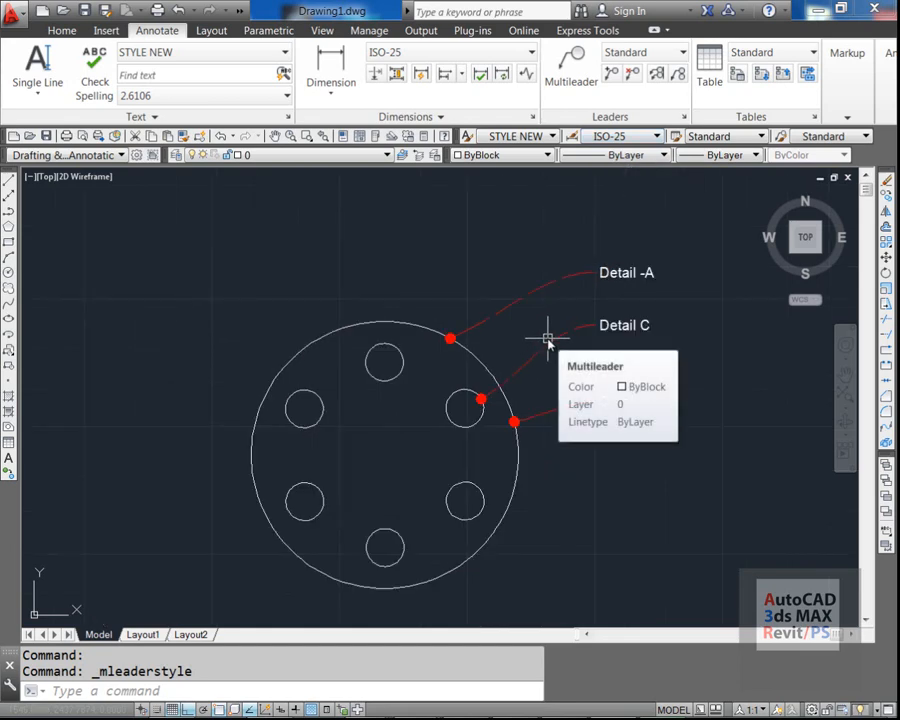